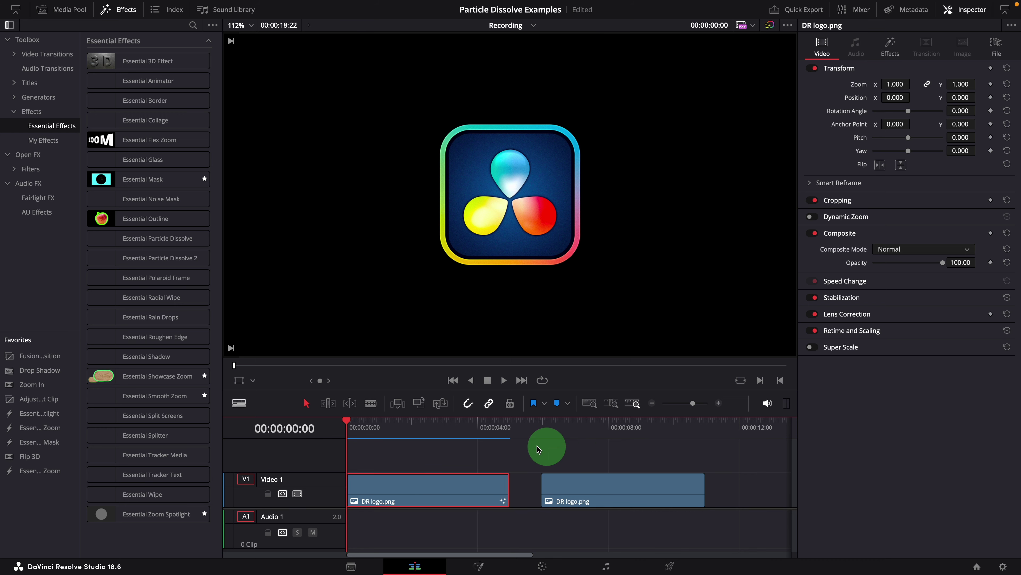
Scrub and play back the first logo clip's particle dissolve
left_click(357, 422)
mouse_move(357, 424)
left_mouse_down()
mouse_move(410, 427)
mouse_move(344, 425)
left_mouse_up()
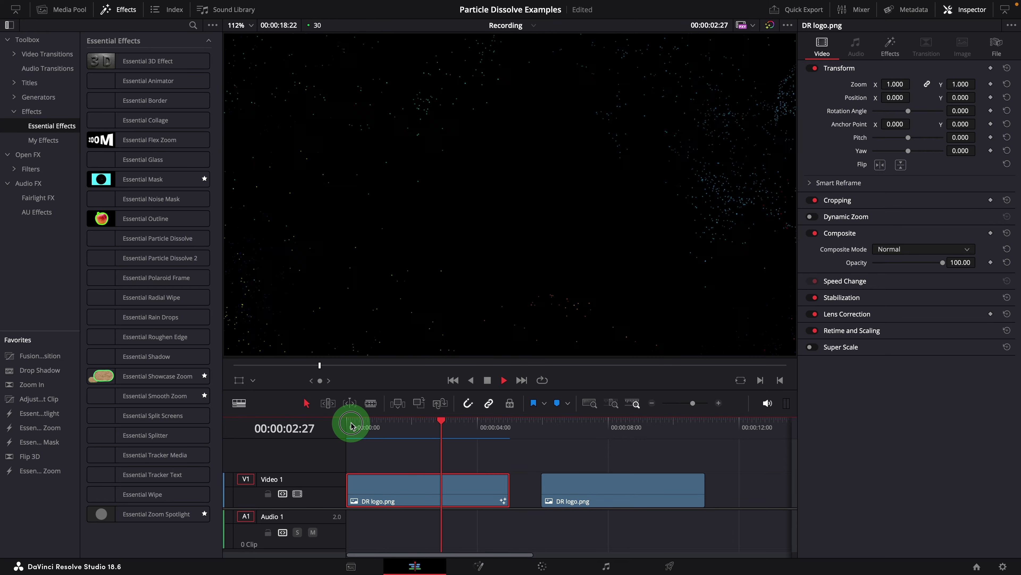
key("space")
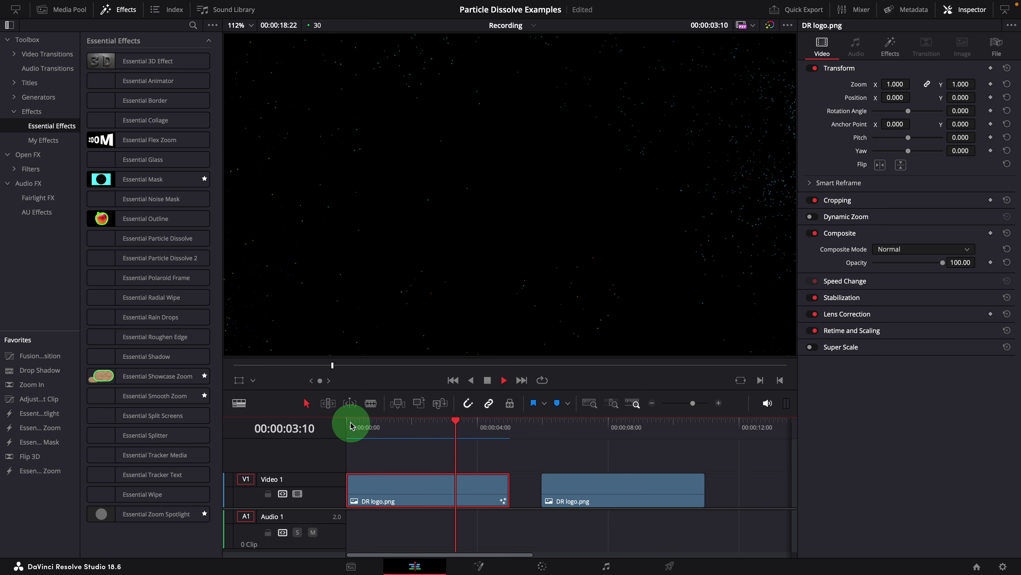
key("space")
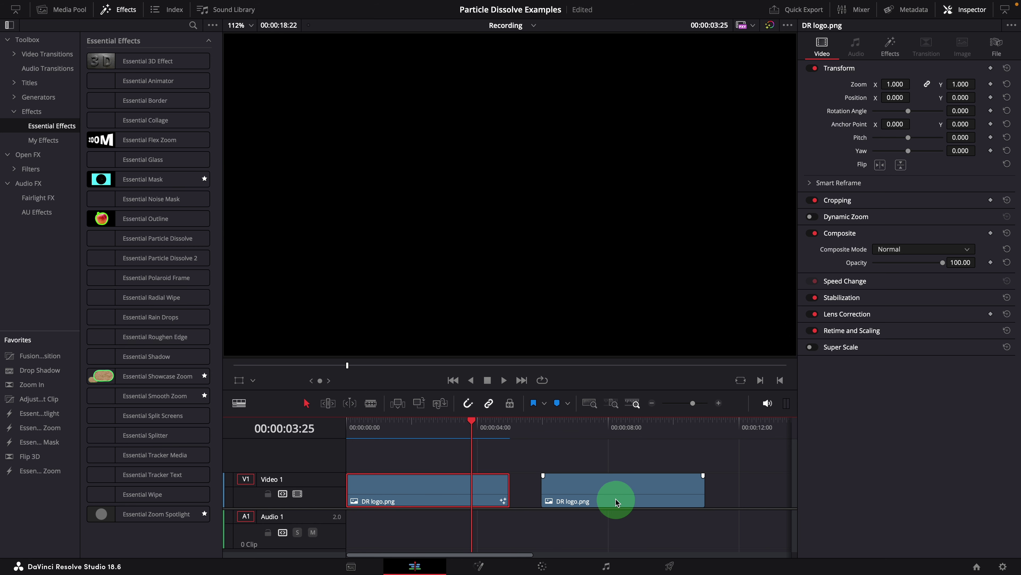
Scrub through the second, still-plain DR logo clip and select it
left_click(575, 435)
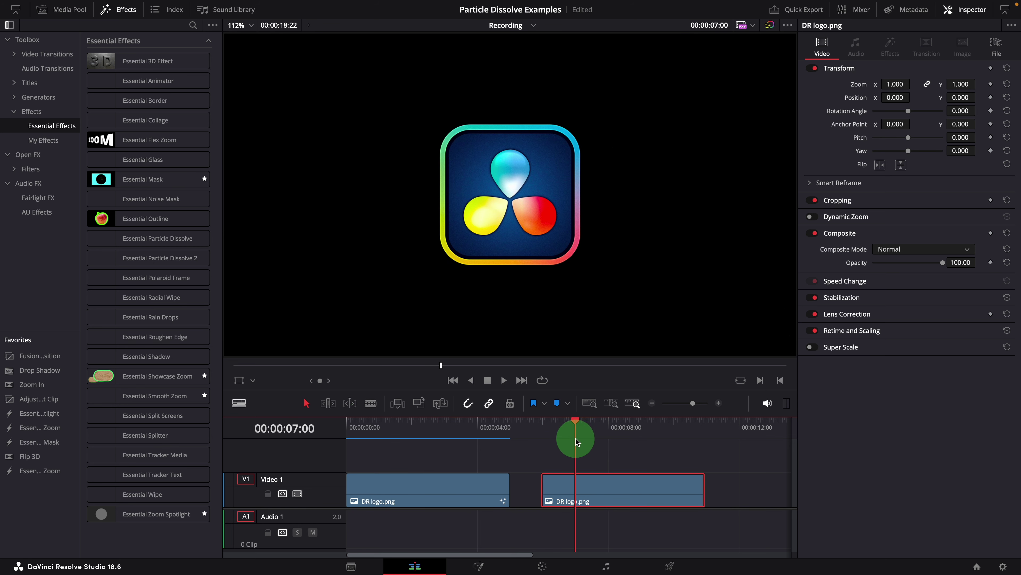
left_click_drag(575, 441, 606, 440)
left_click(615, 499)
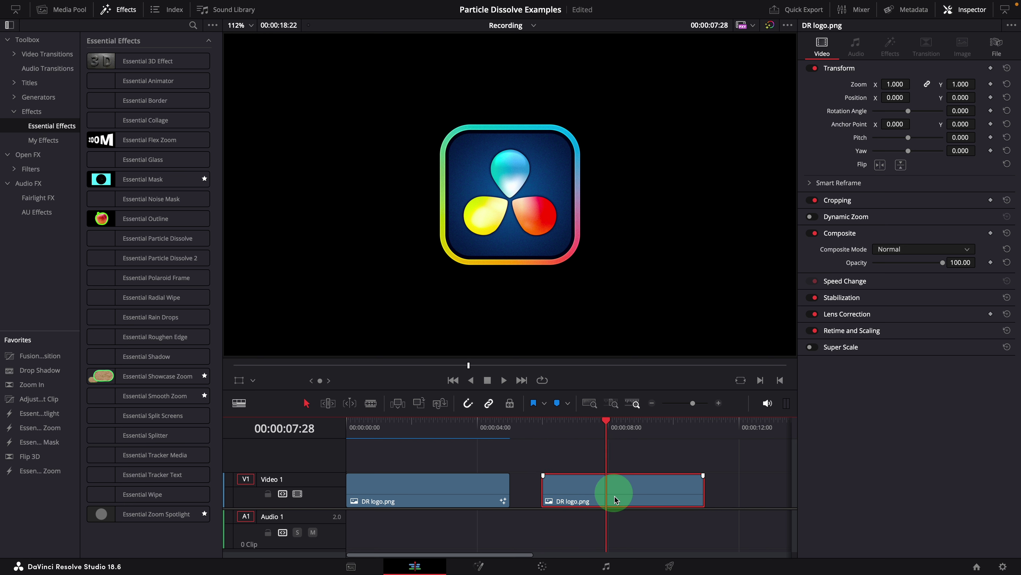
Apply Essential Particle Dissolve 2 to the second logo clip and preview its default Linear dissolve
left_click_drag(137, 257, 536, 246)
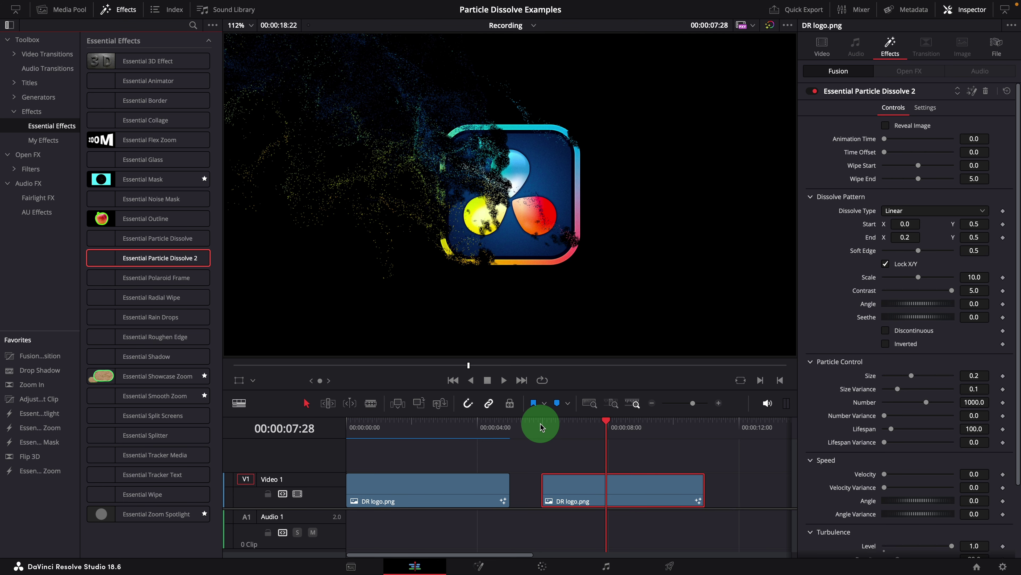
left_click(540, 426)
key("space")
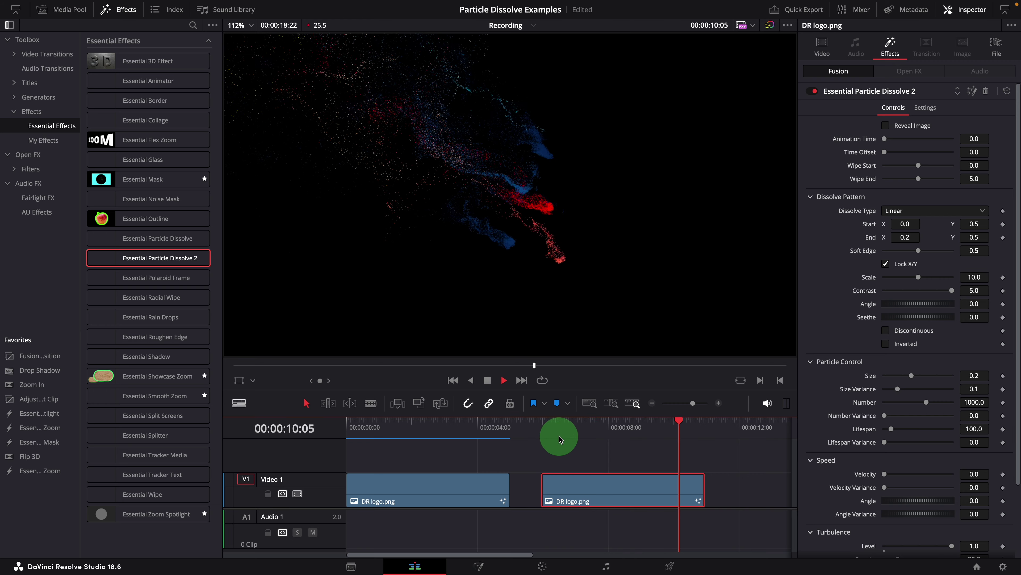
left_click(554, 426)
left_click(587, 429)
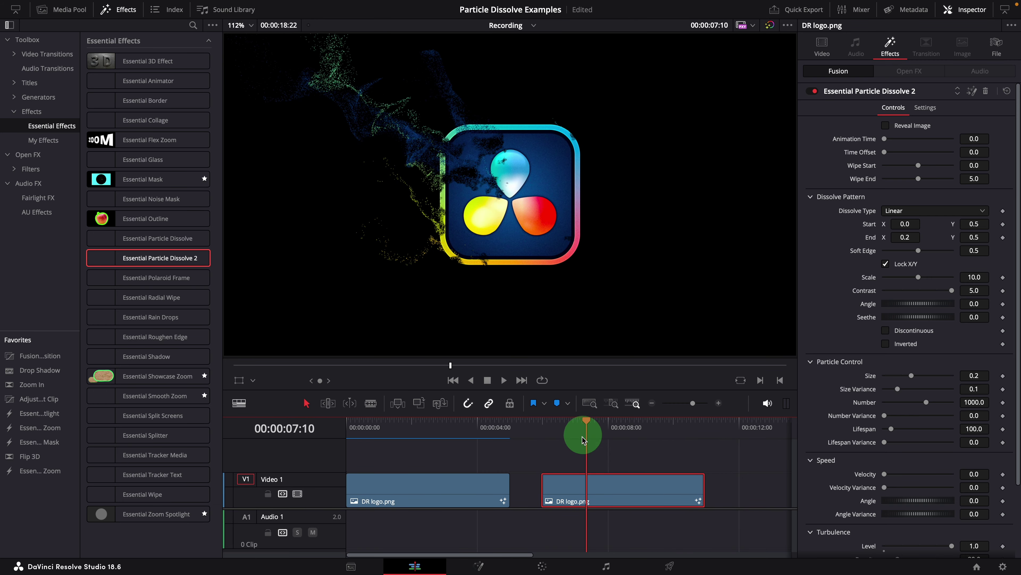
left_click_drag(584, 439, 561, 430)
left_click(609, 484)
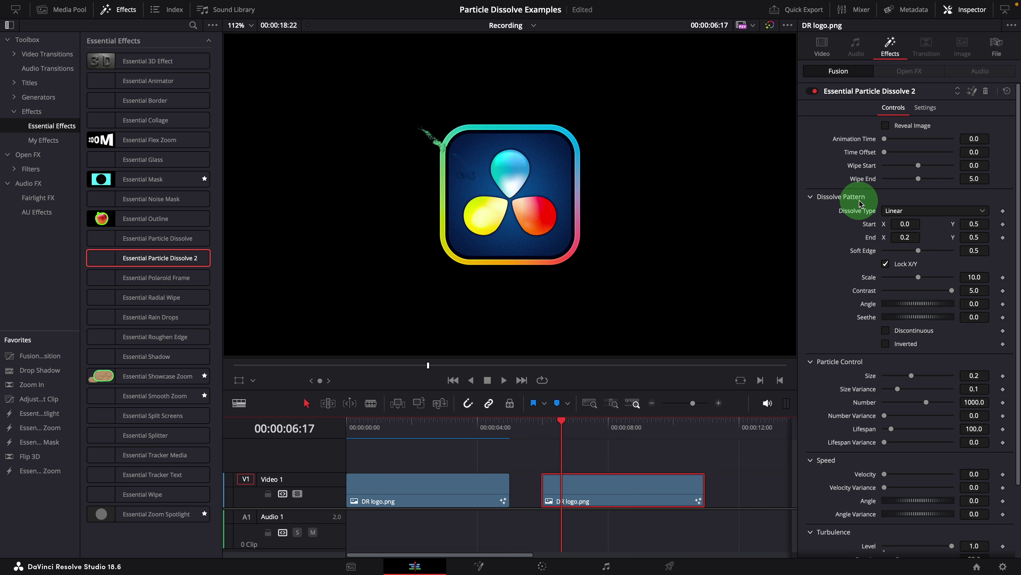
Set Dissolve Type to Radial and turn on the Fusion Overlay controls in the viewer
left_click(939, 212)
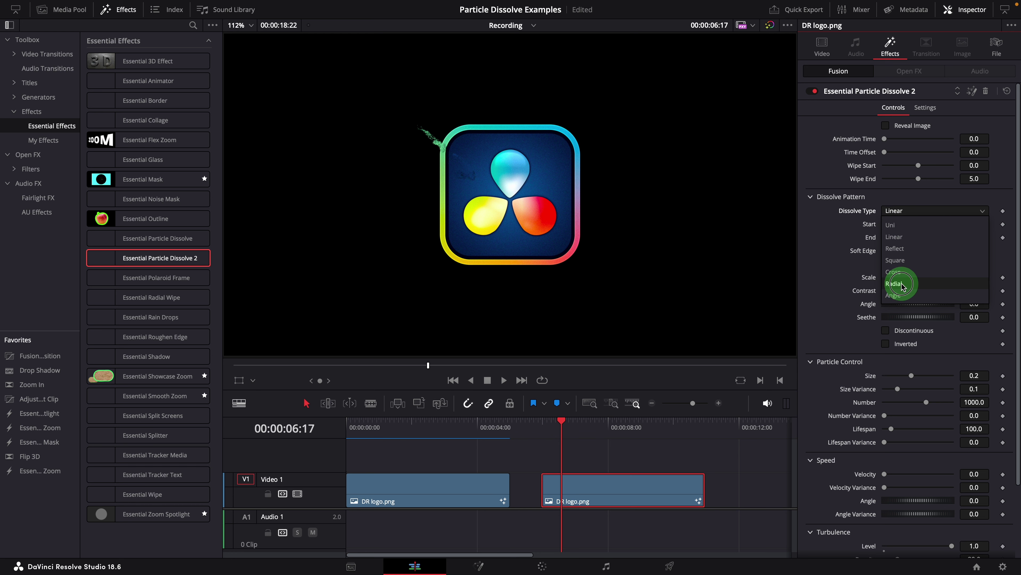
left_click(901, 284)
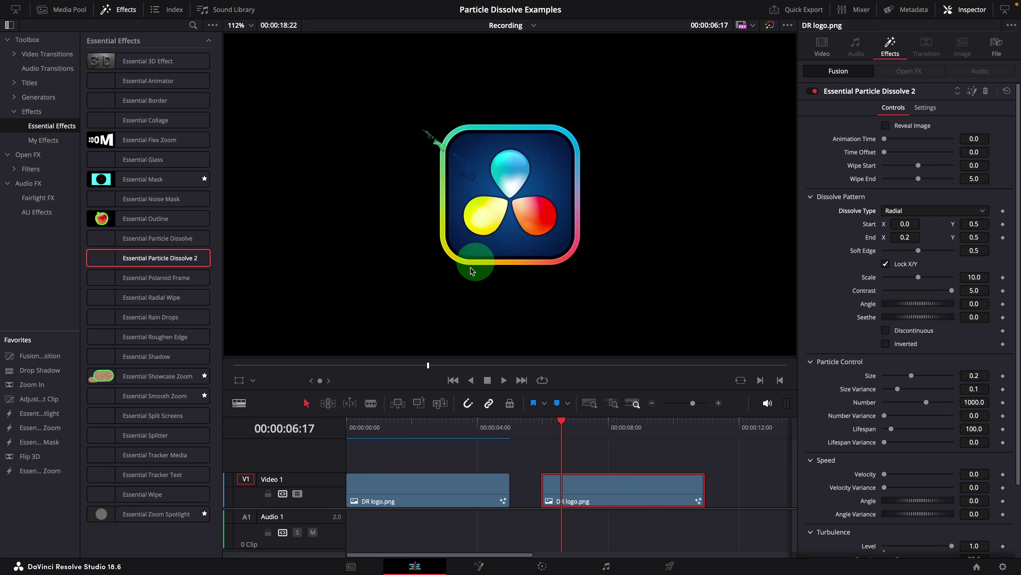
left_click(253, 381)
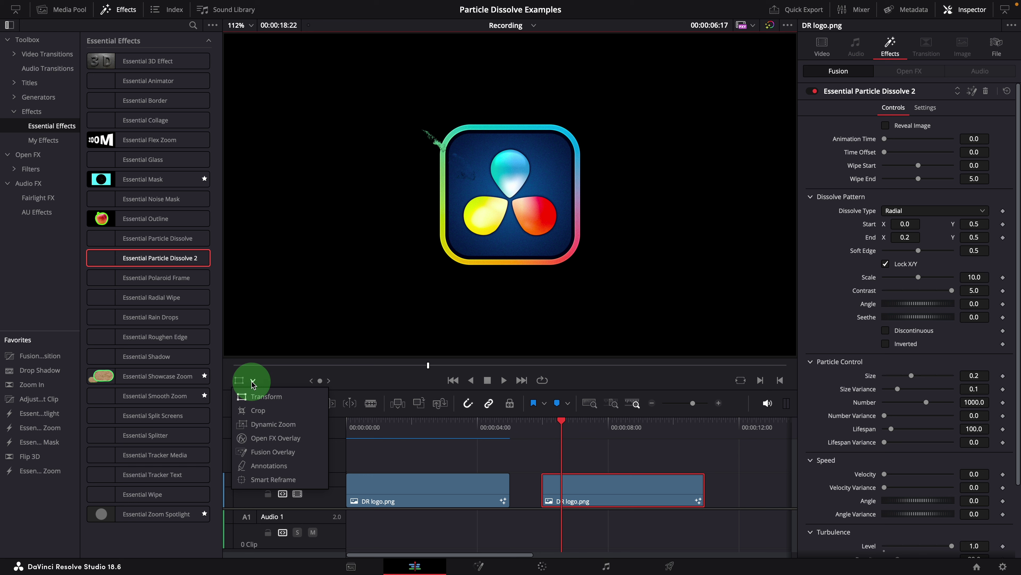
left_click(271, 452)
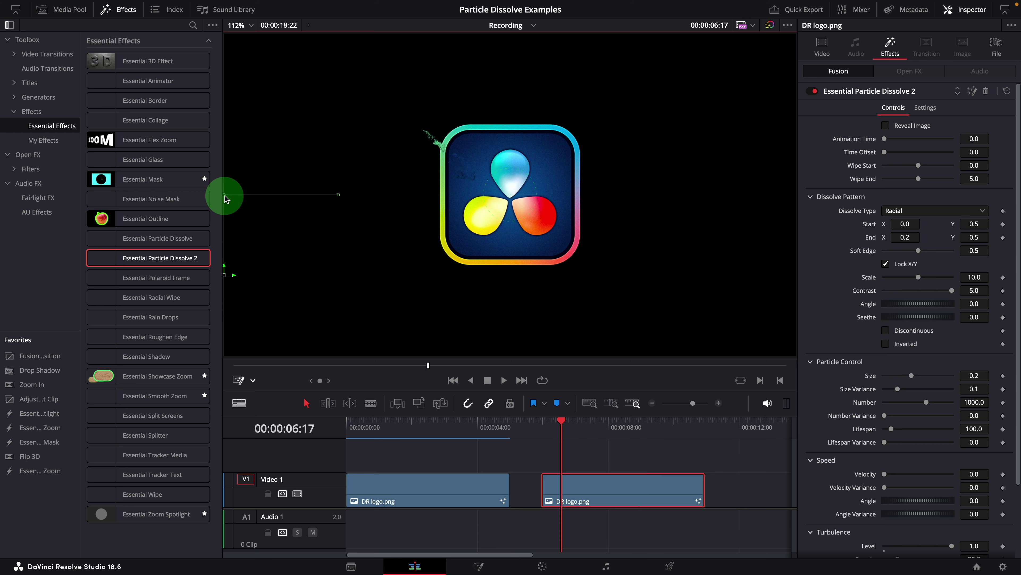
Place the dissolve Start at the logo centre (X 0.5) and End just left of centre
left_click_drag(254, 205, 509, 196)
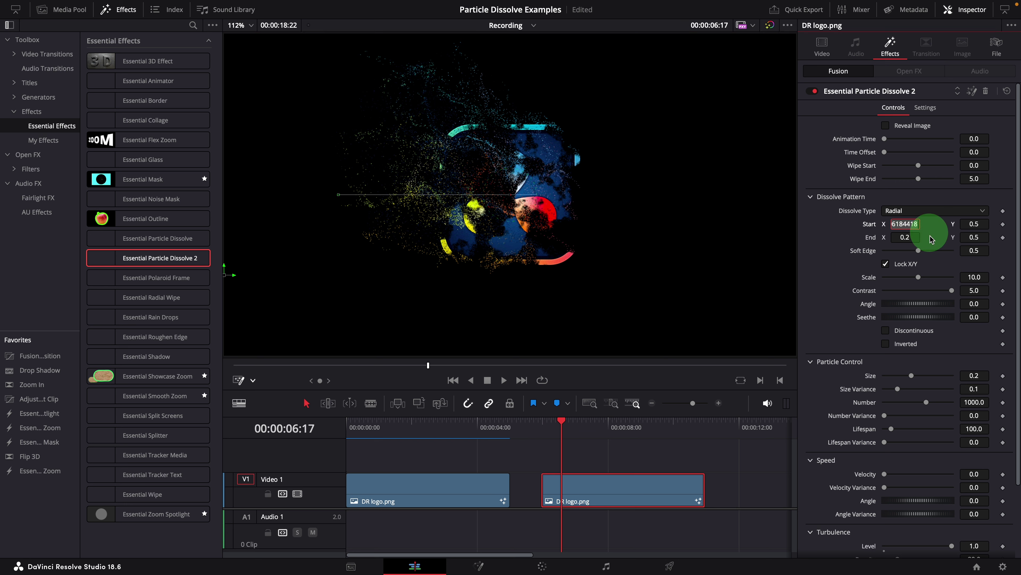
left_click(905, 223)
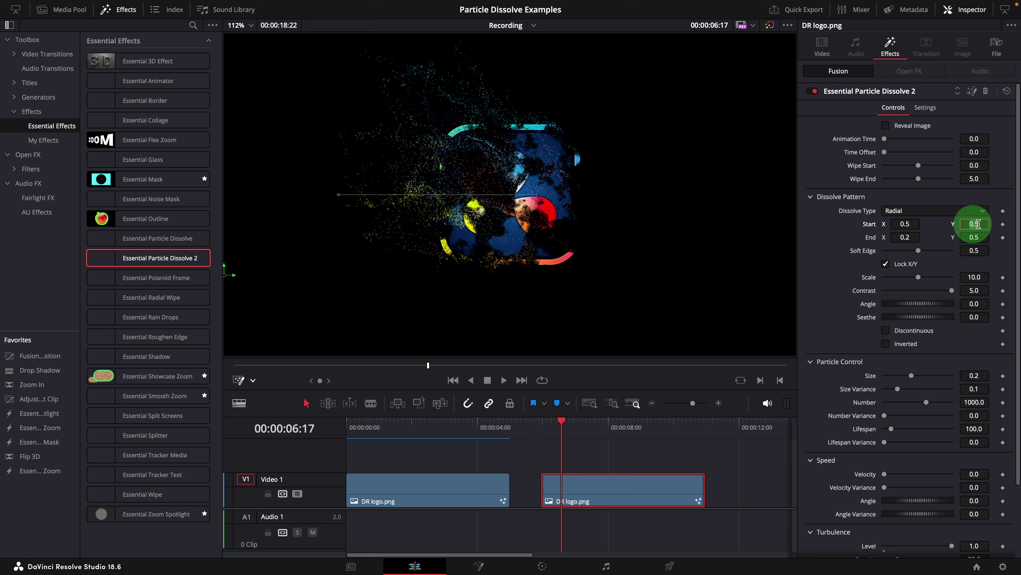
left_click(338, 196)
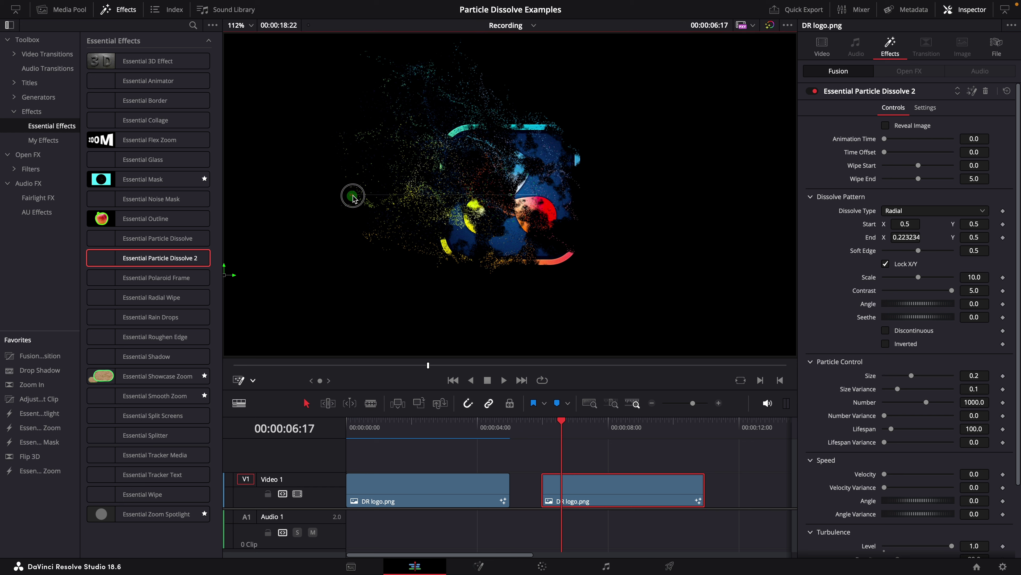
left_click_drag(353, 197, 461, 197)
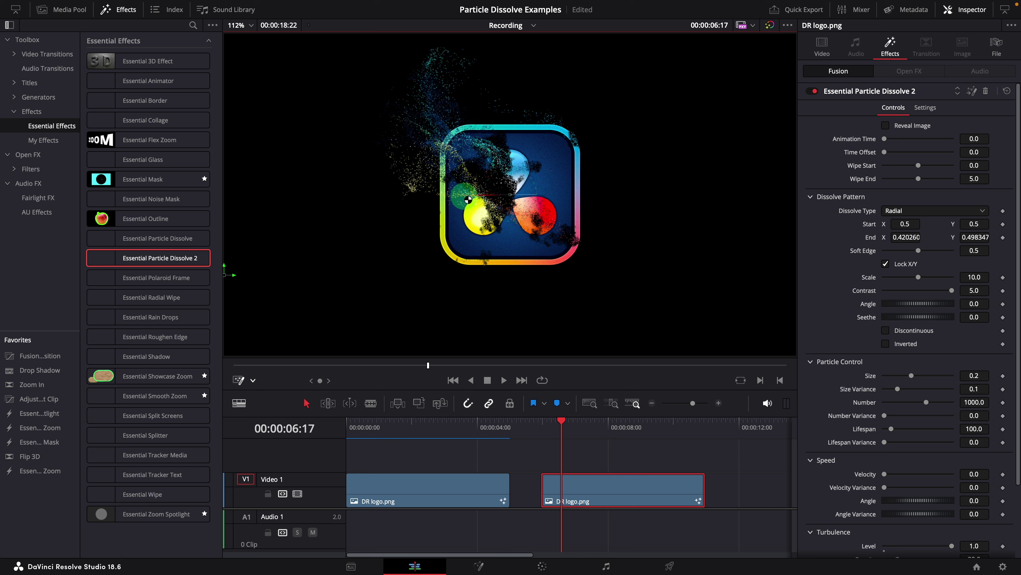
left_click(543, 432)
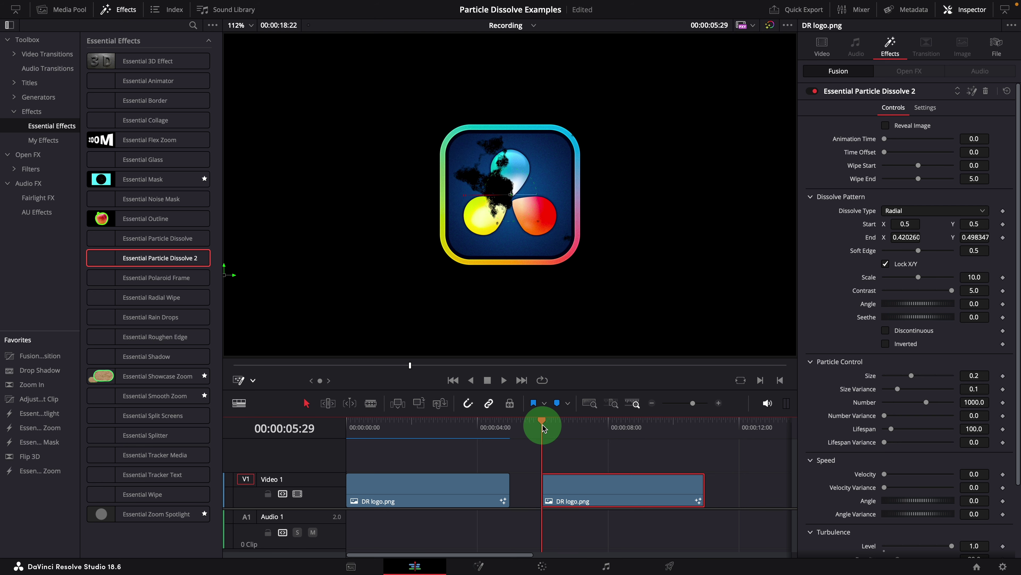
key("space")
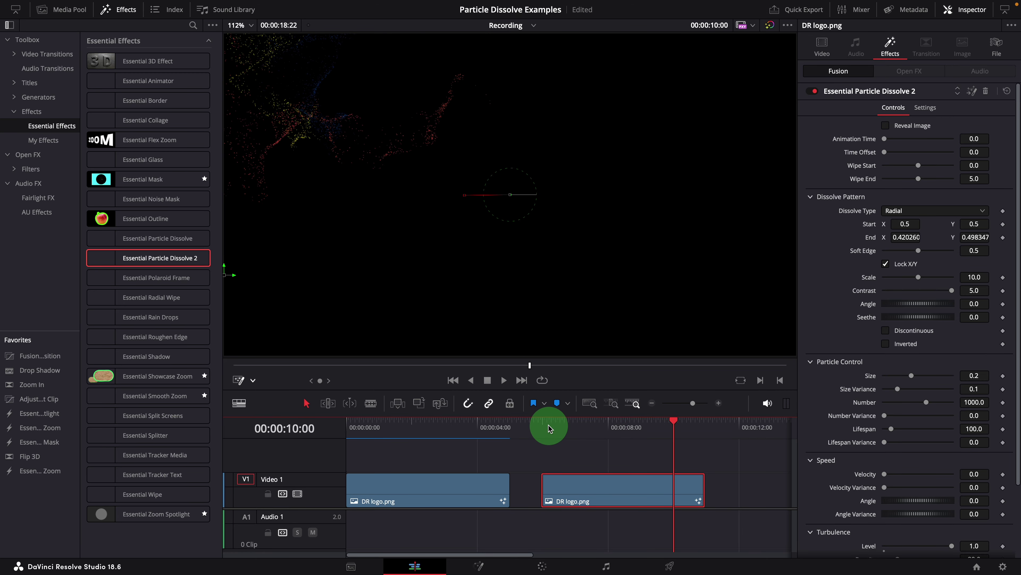
left_click(544, 427)
mouse_move(544, 422)
left_mouse_down()
mouse_move(716, 432)
mouse_move(550, 427)
left_mouse_up()
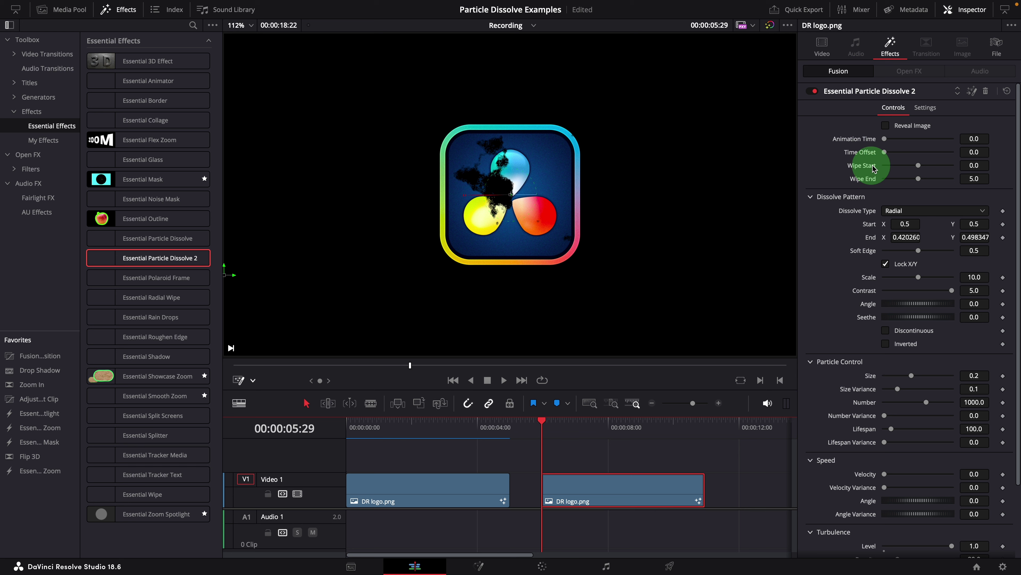
Set Wipe Start to -1.25 and particle Size to 0.3, then play the dissolve
left_click_drag(918, 166, 916, 167)
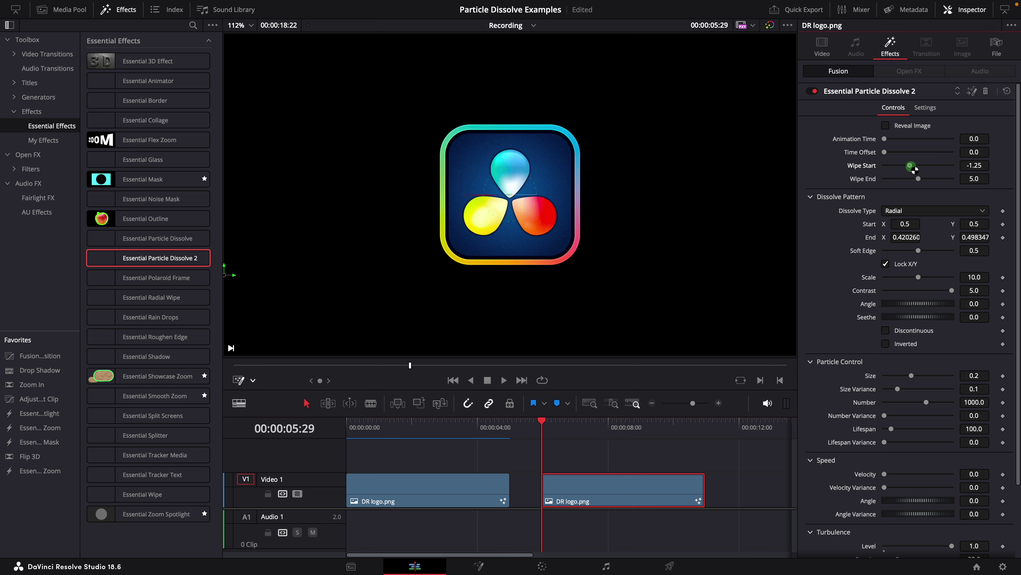
left_click_drag(542, 421, 598, 430)
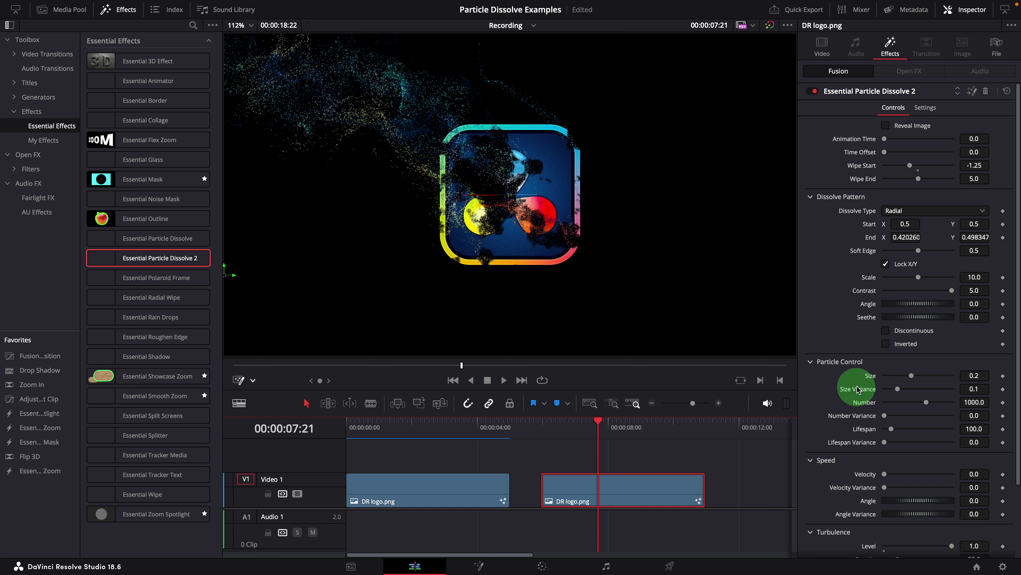
left_click_drag(912, 376, 919, 376)
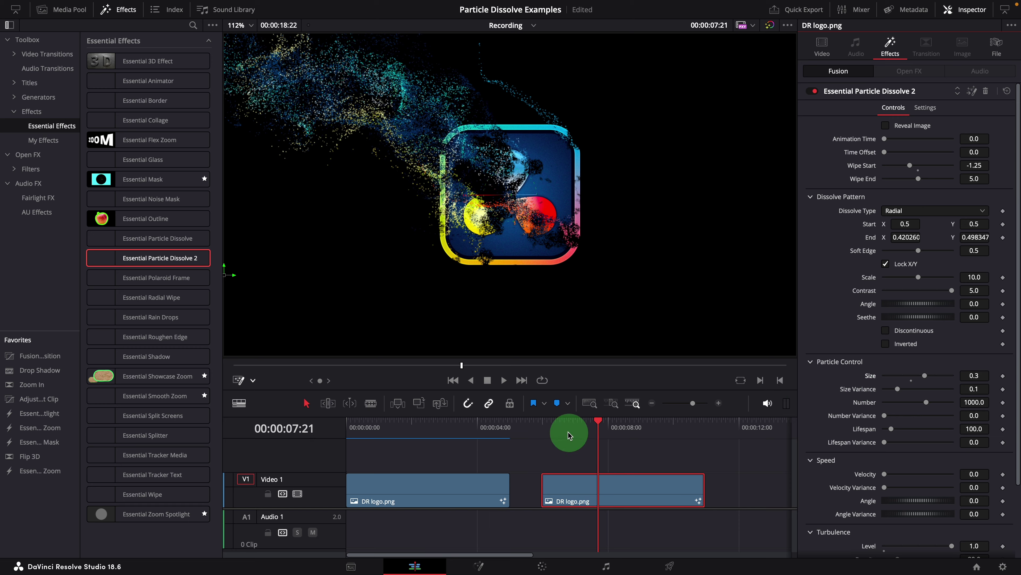
left_click(542, 427)
key("space")
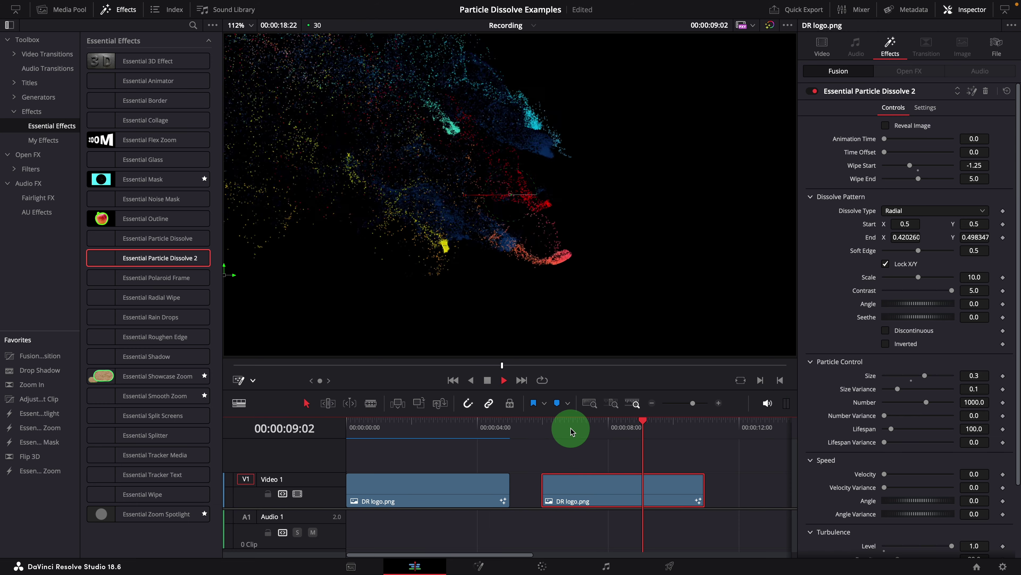
key("space")
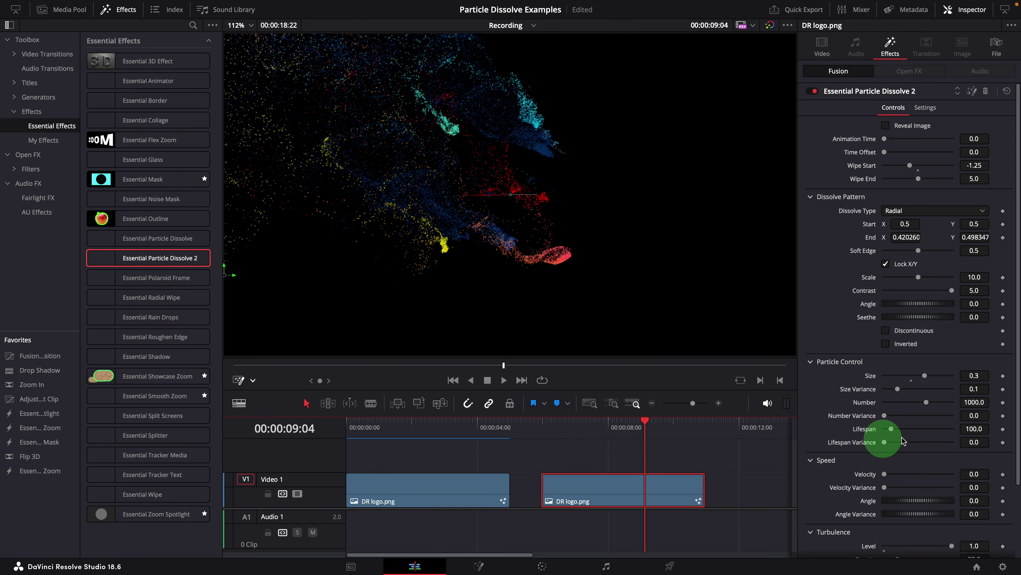
Set Point Force Turbulence Level and Tangent Force Level both to 0.0
scroll(925, 463, "down", 4)
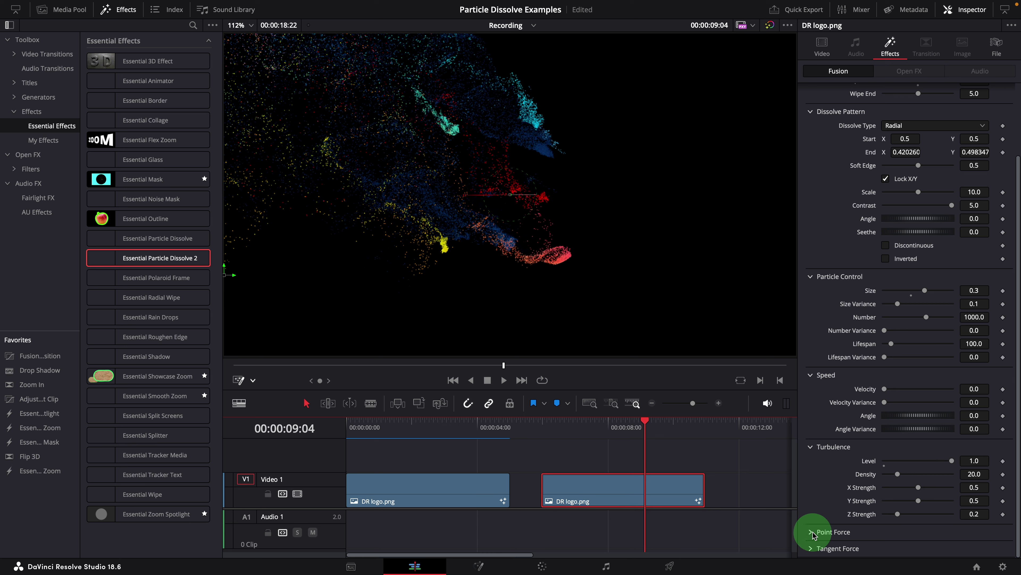
left_click(911, 531)
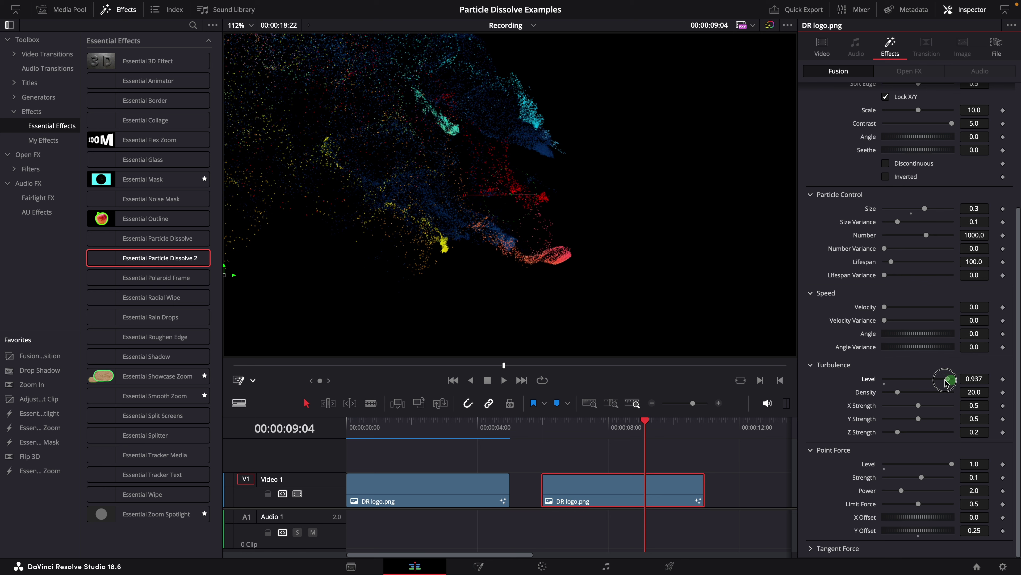
left_click_drag(897, 381, 869, 381)
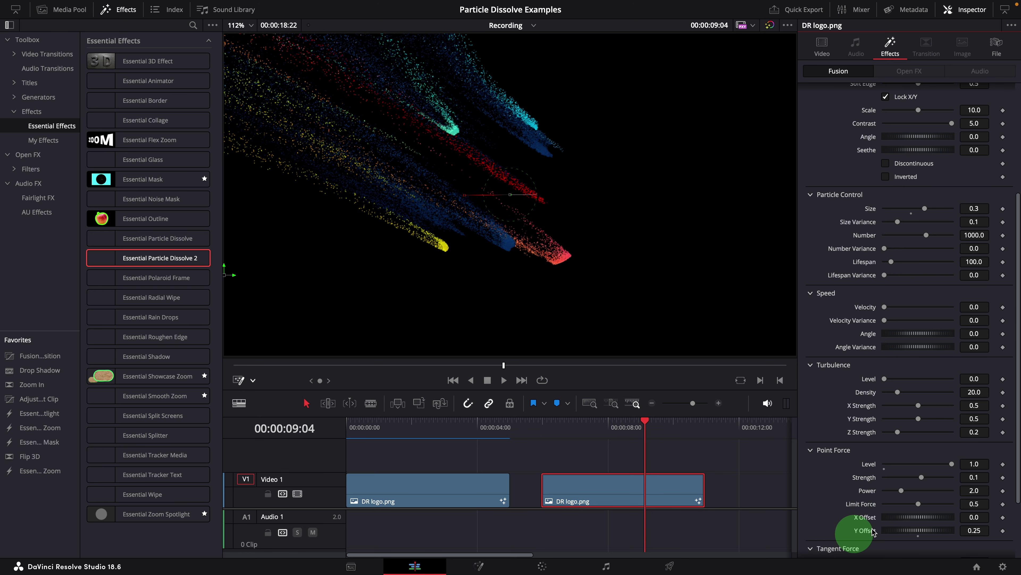
left_click(838, 548)
scroll(917, 521, "down", 2)
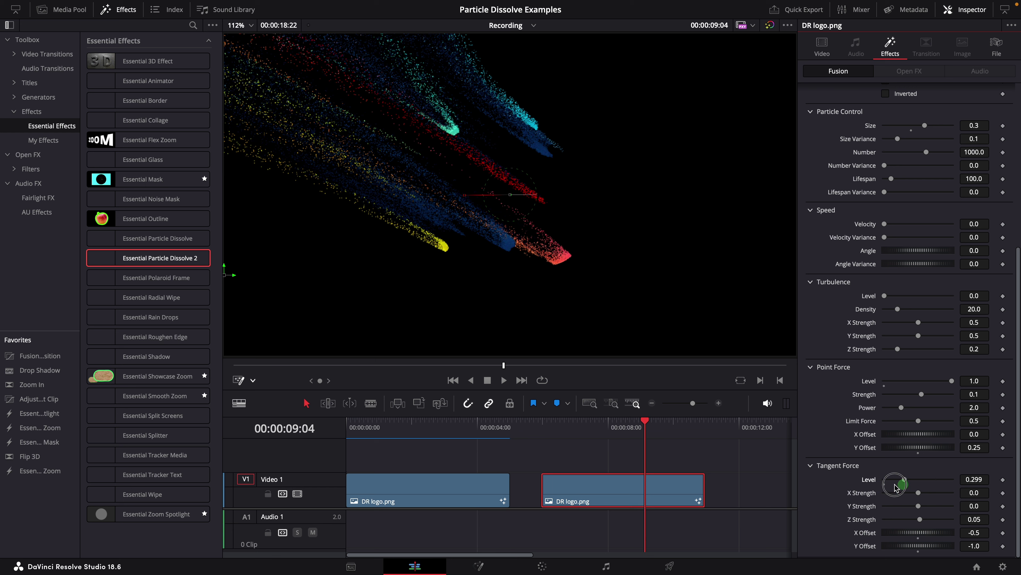
left_click_drag(896, 487, 867, 487)
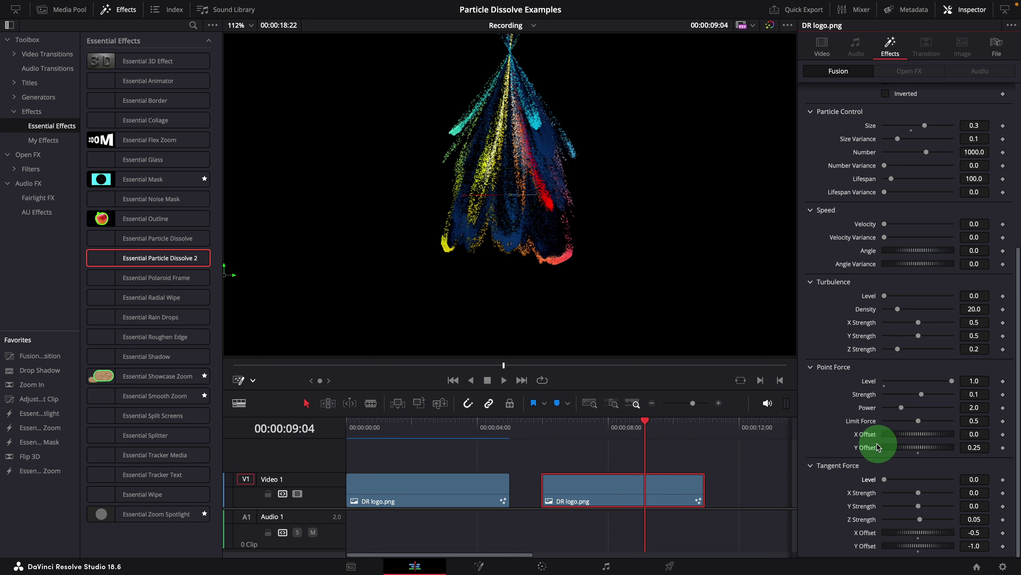
Drag the Point Force centre in the viewer right and back left, scrubbing to preview
left_click_drag(645, 424, 535, 424)
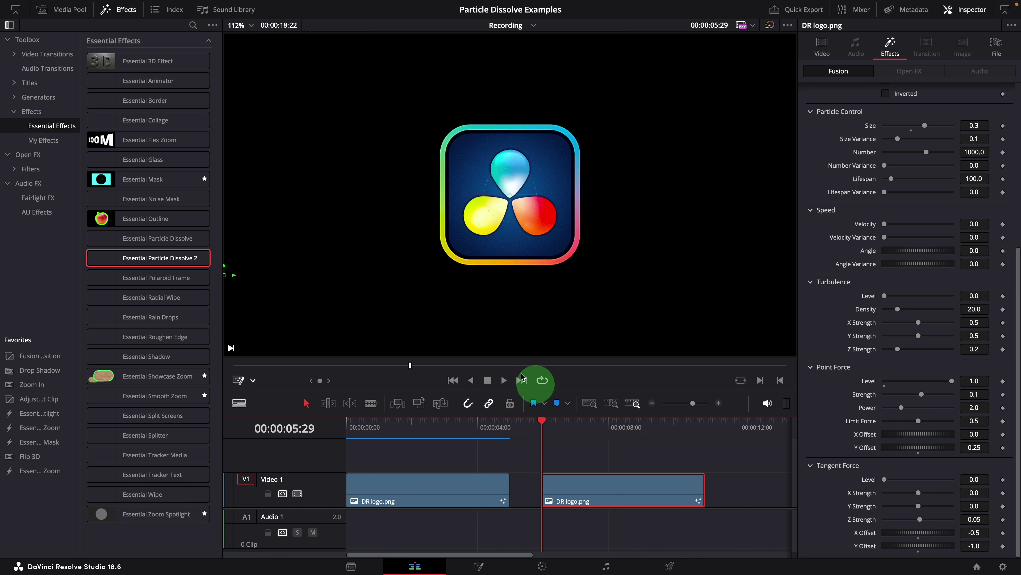
left_click(232, 277)
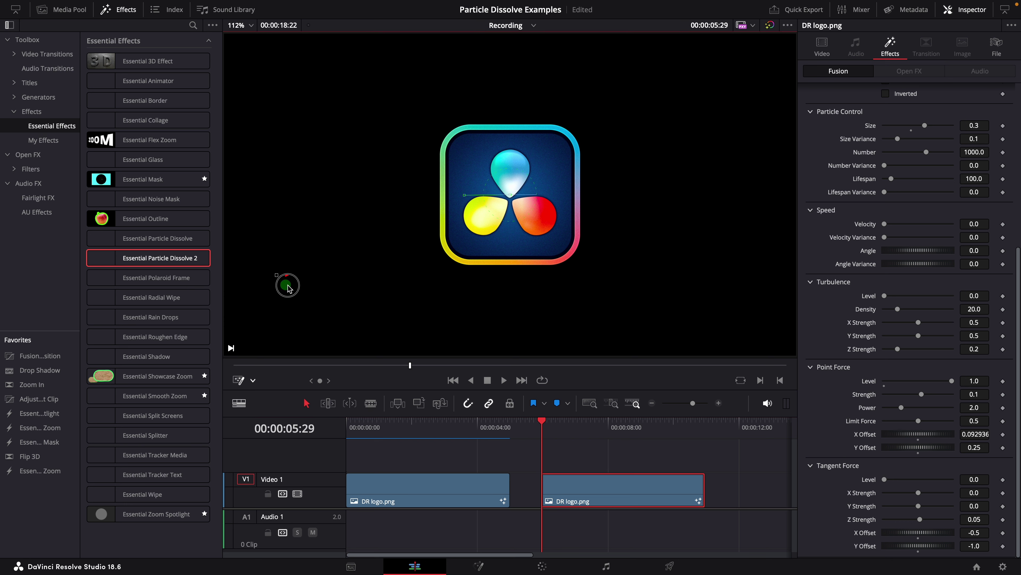
left_click_drag(356, 275, 367, 275)
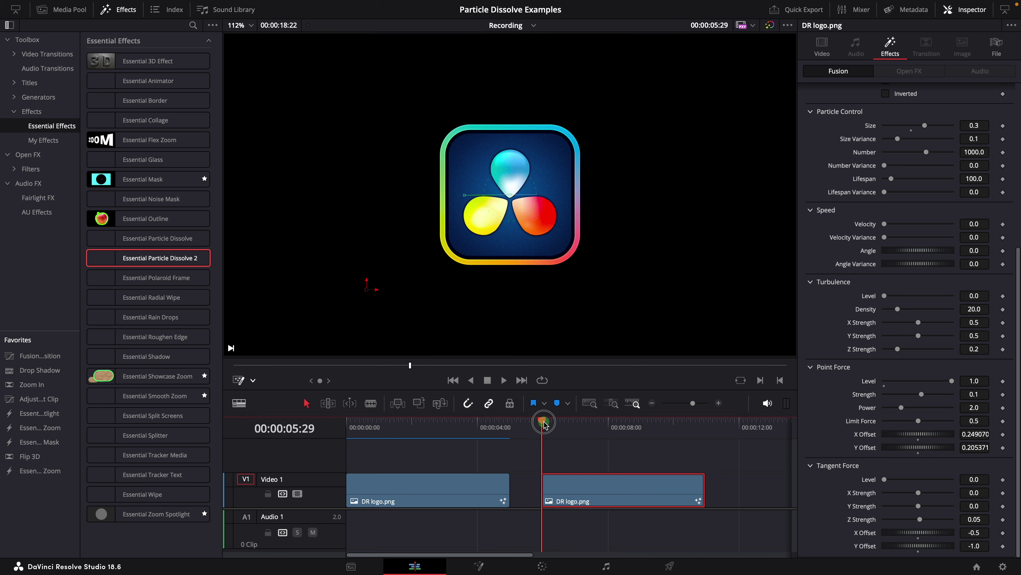
left_click_drag(542, 422, 632, 425)
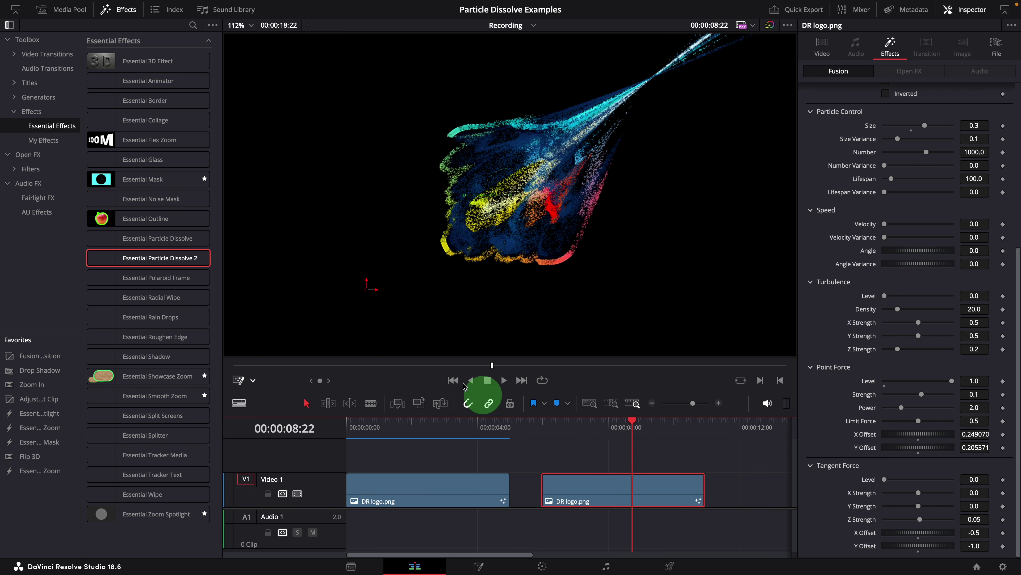
left_click_drag(367, 288, 277, 288)
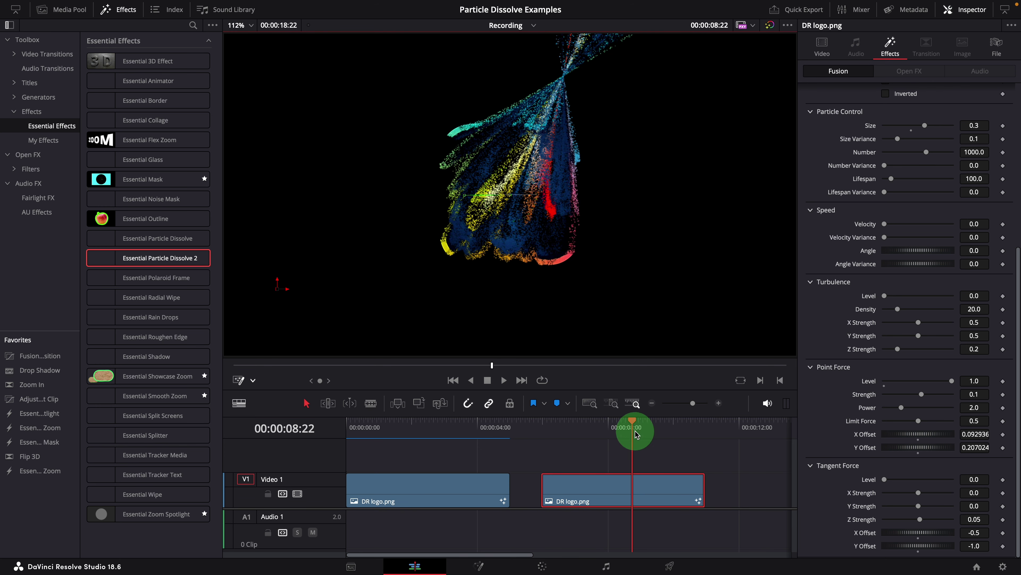
Reset the Point Force X Offset and Y Offset to 0.0
double_click(866, 434)
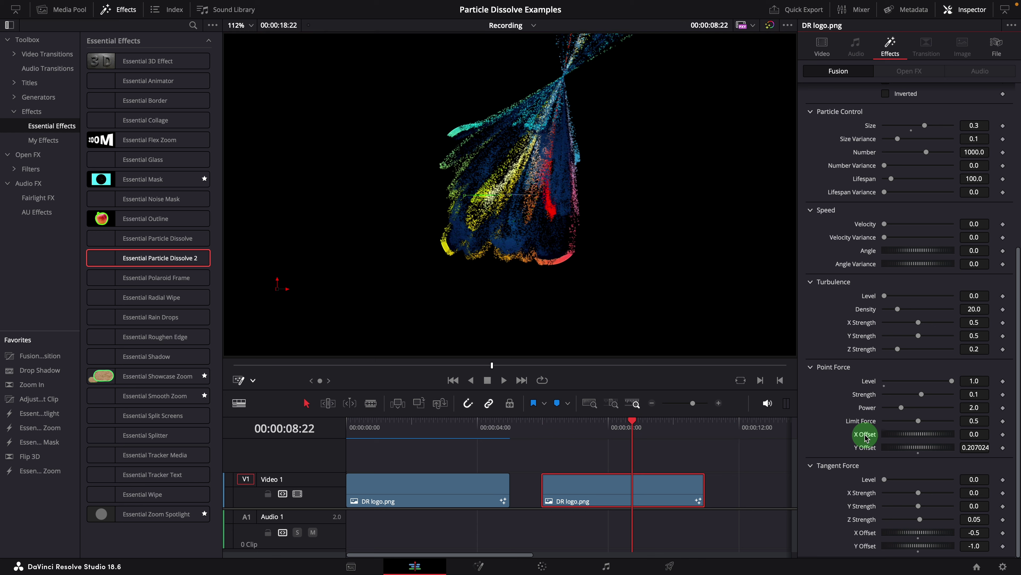
left_click(867, 449)
double_click(867, 450)
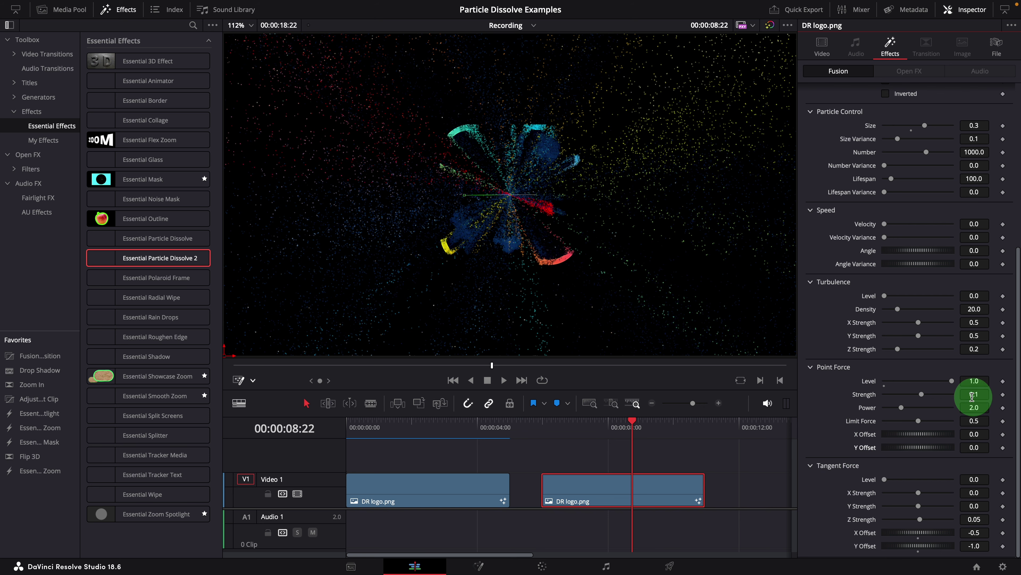
Change Point Force Strength from 0.1 to -0.1 and scrub through the outward burst
mouse_move(635, 429)
left_mouse_down()
mouse_move(552, 429)
mouse_move(673, 428)
mouse_move(653, 428)
left_mouse_up()
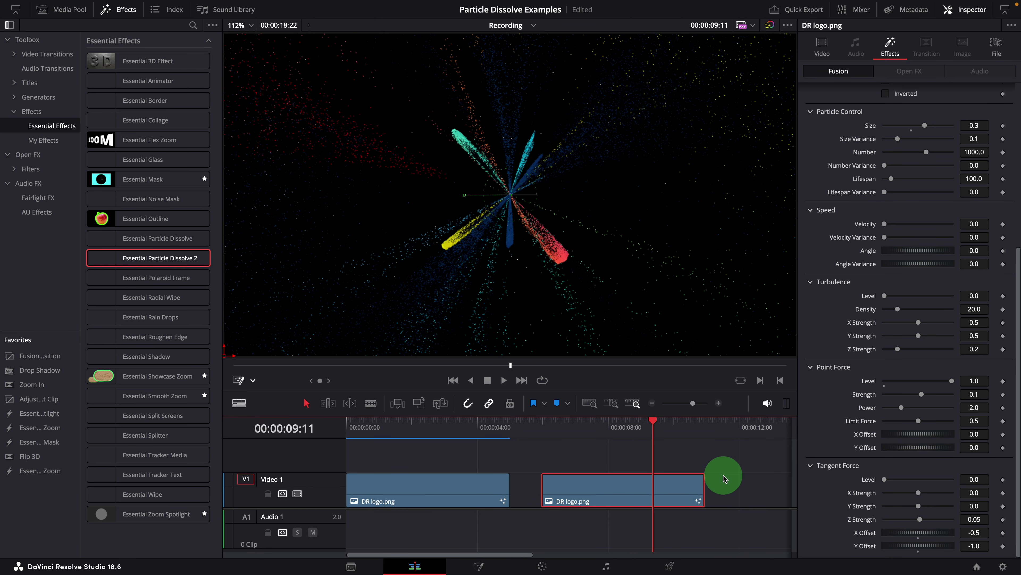
left_click(912, 397)
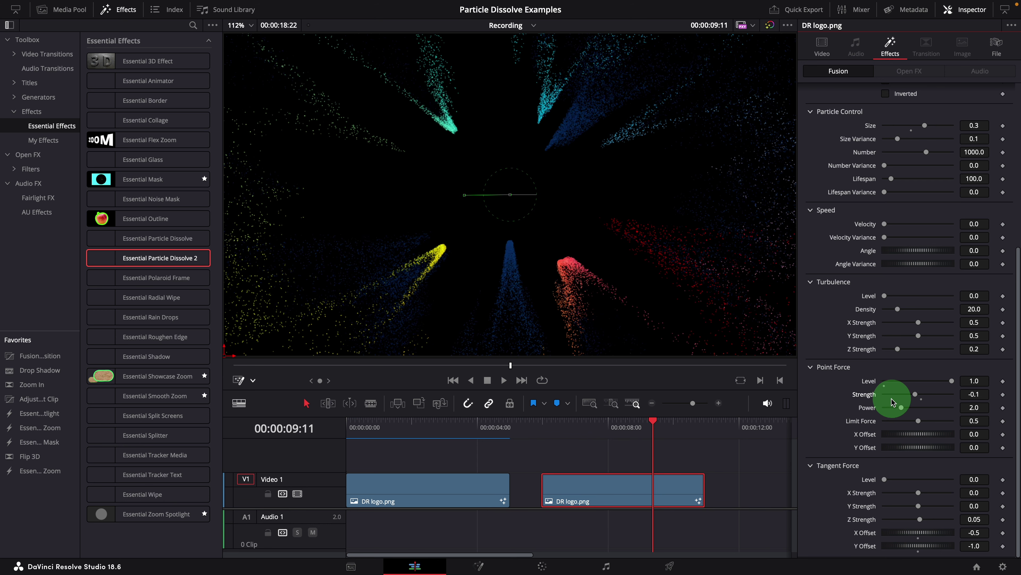
left_click(543, 428)
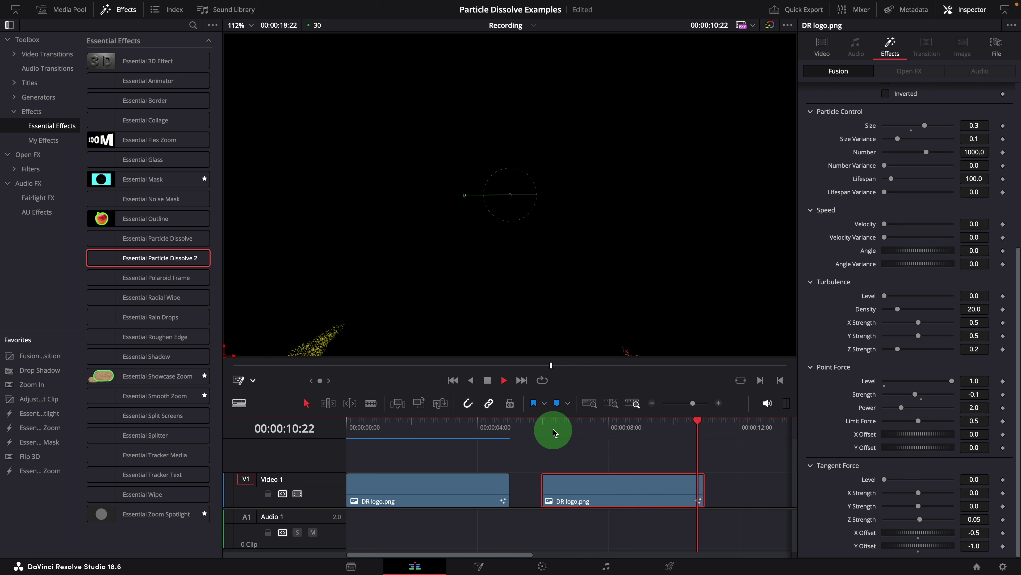
left_click(624, 430)
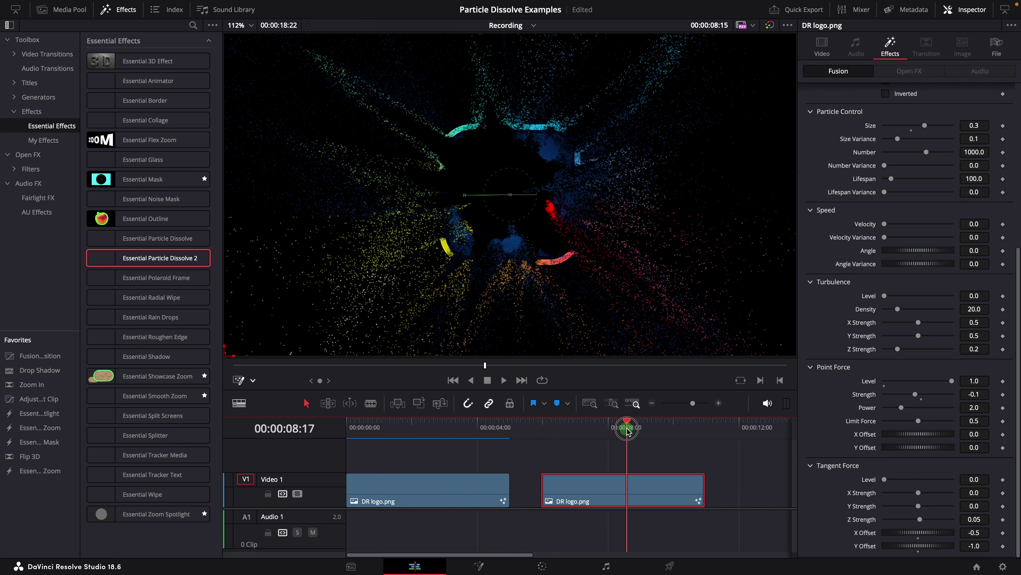
left_click(648, 438)
left_click_drag(648, 438, 659, 435)
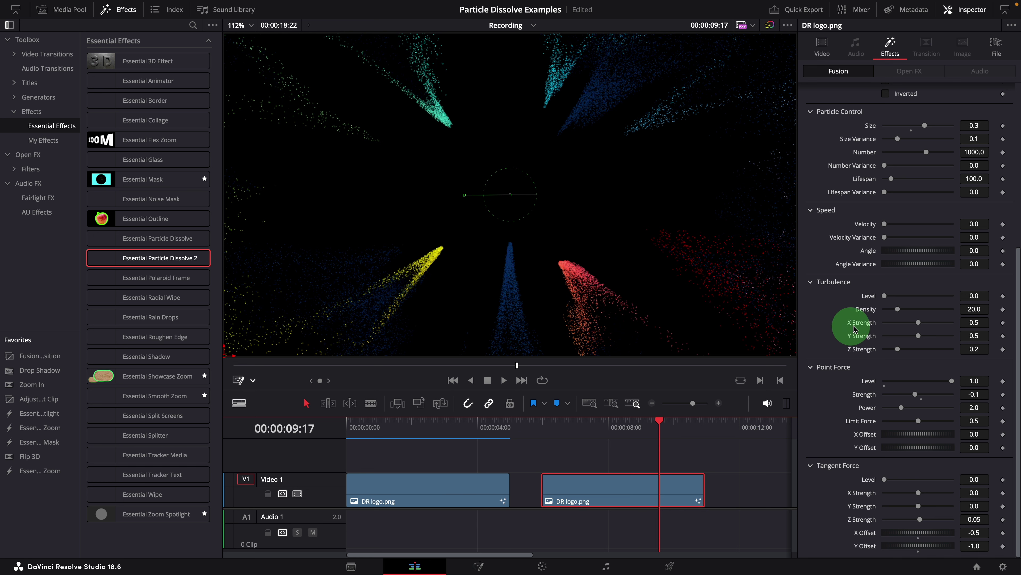
Raise Turbulence Level to 1.0 and reselect the second DR logo clip
left_click(885, 297)
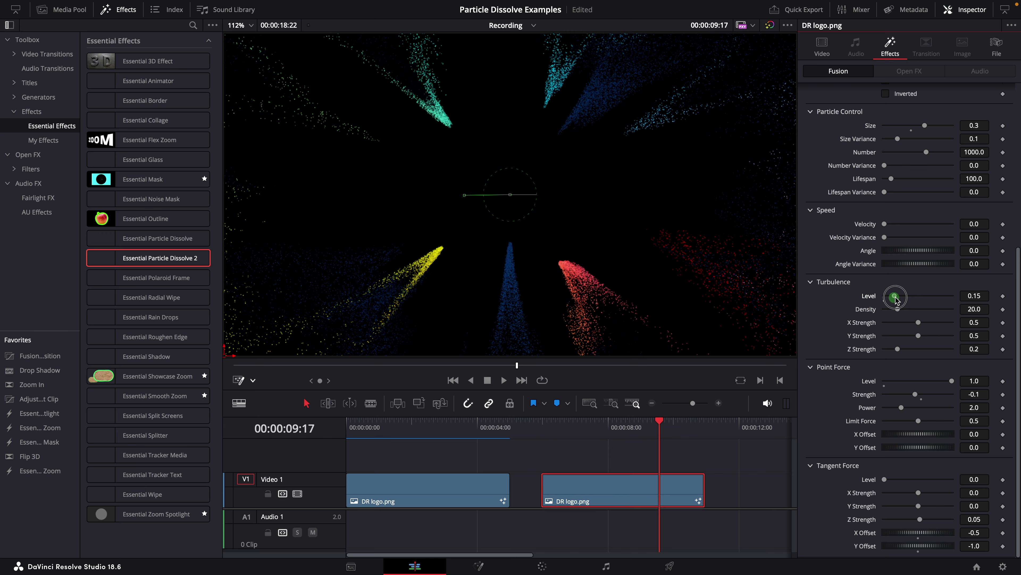
left_click_drag(922, 301, 976, 300)
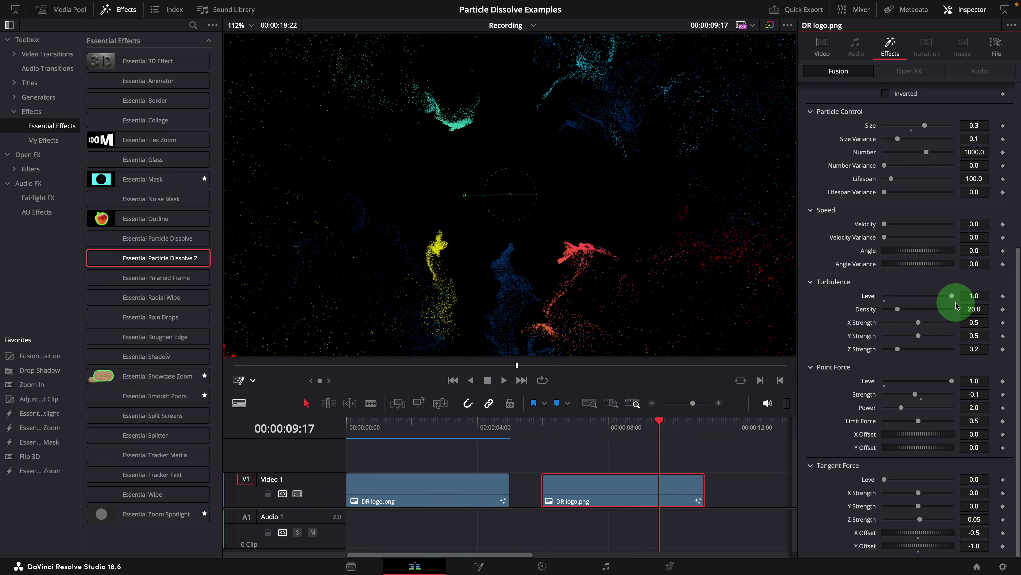
left_click(542, 429)
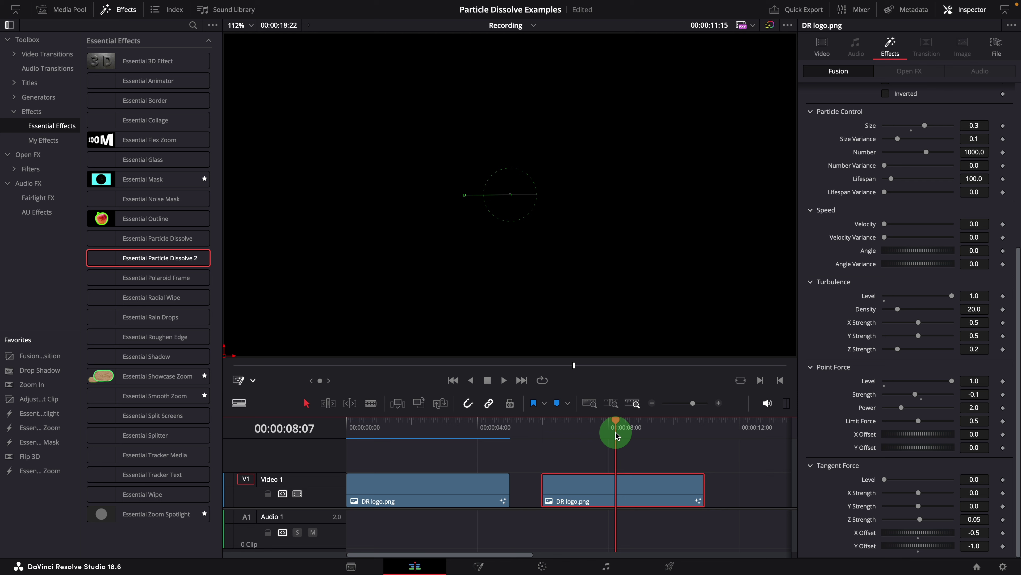
left_click(641, 487)
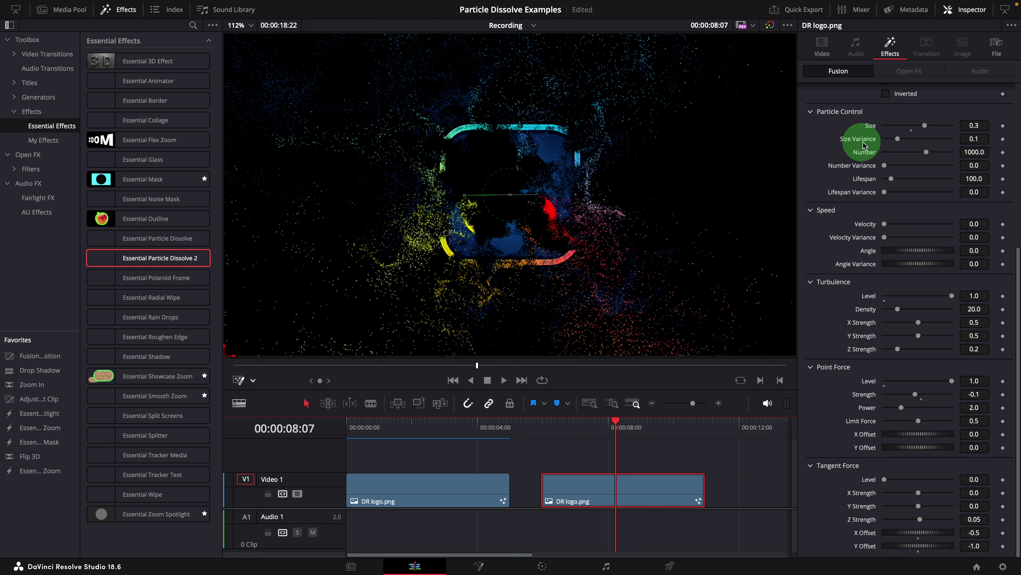
Increase Animation Time to 15.0 and play the dissolve from its start
scroll(864, 145, "up", 8)
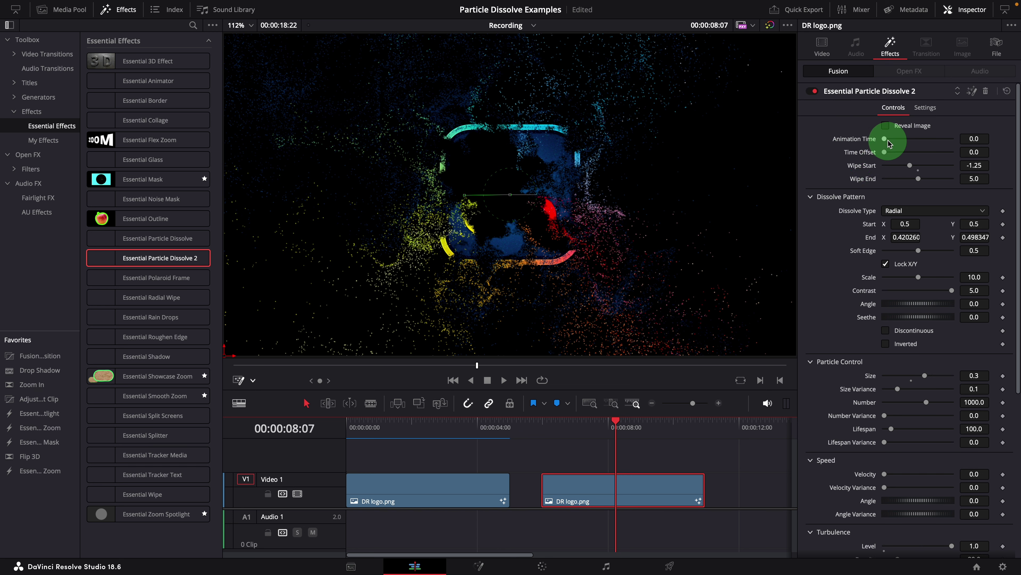
left_click_drag(889, 143, 892, 142)
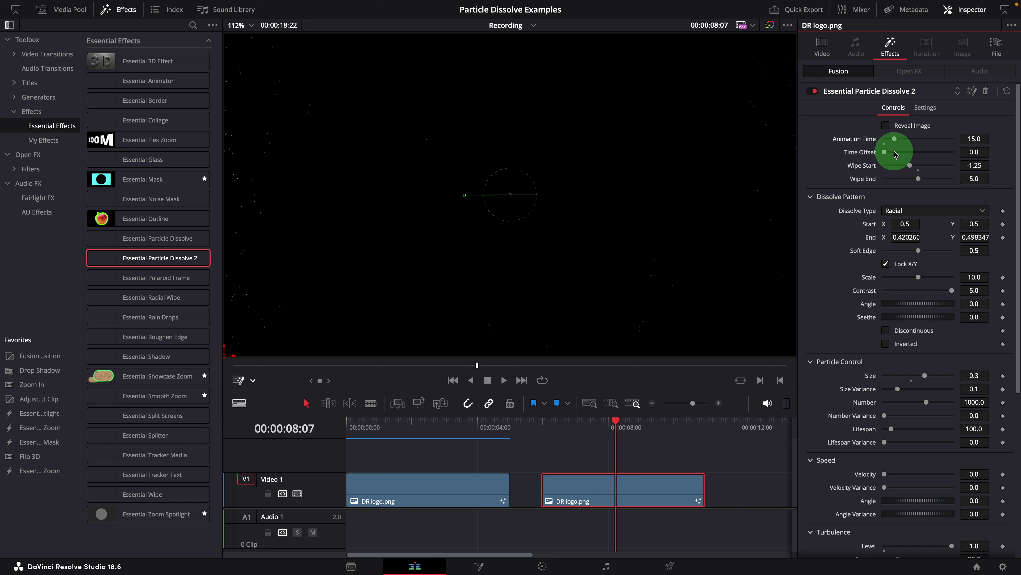
left_click(543, 426)
key("space")
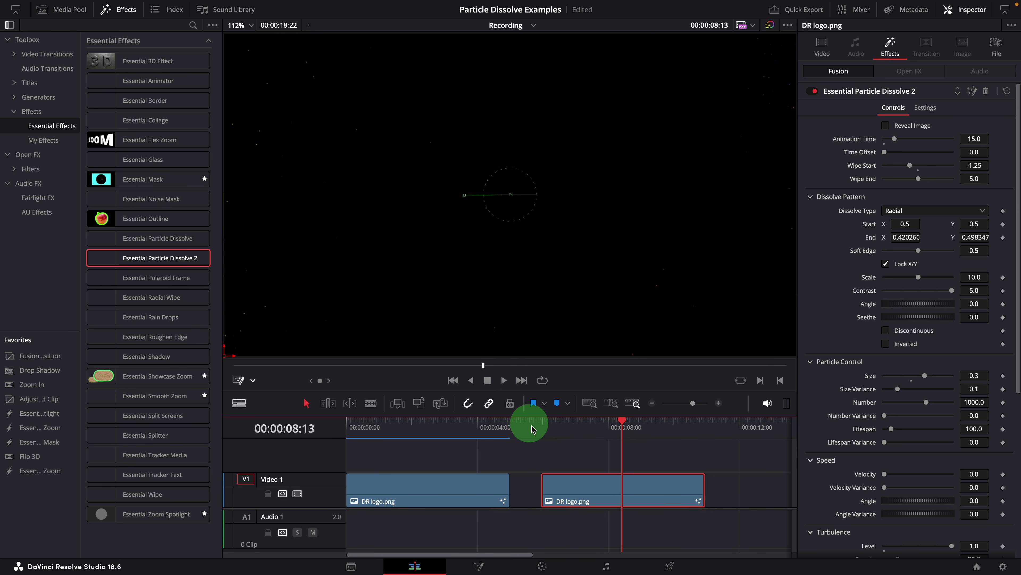
Set Time Offset to 20.0 and scrub to compare the new turbulent pattern
left_click(543, 428)
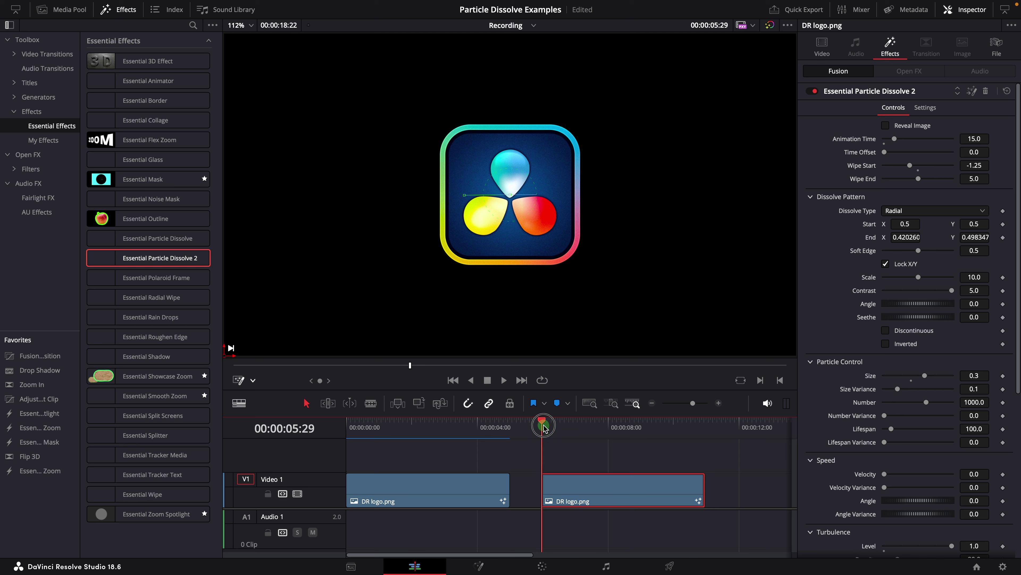
mouse_move(549, 427)
left_mouse_down()
mouse_move(578, 429)
mouse_move(565, 432)
left_mouse_up()
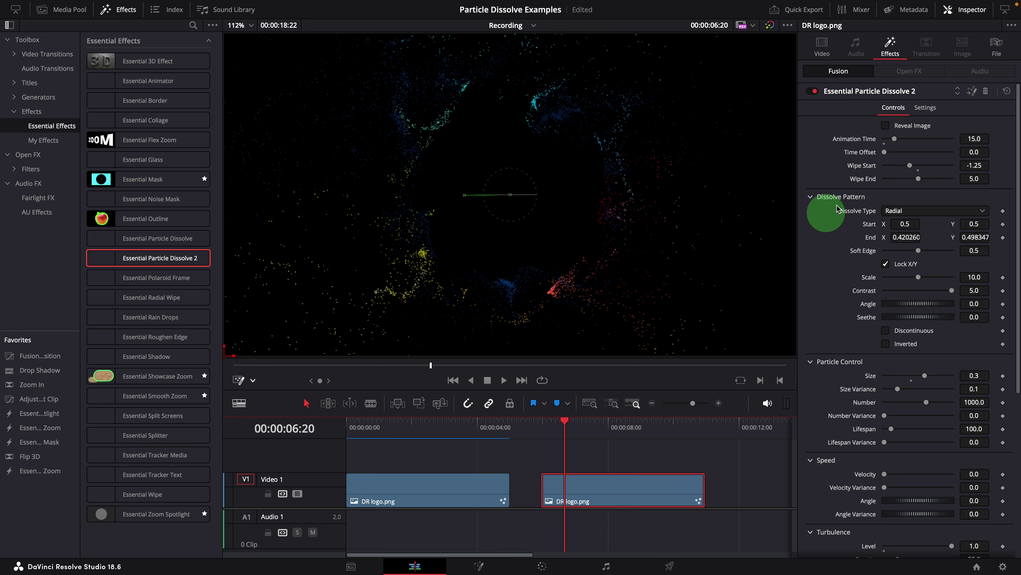
left_click(897, 153)
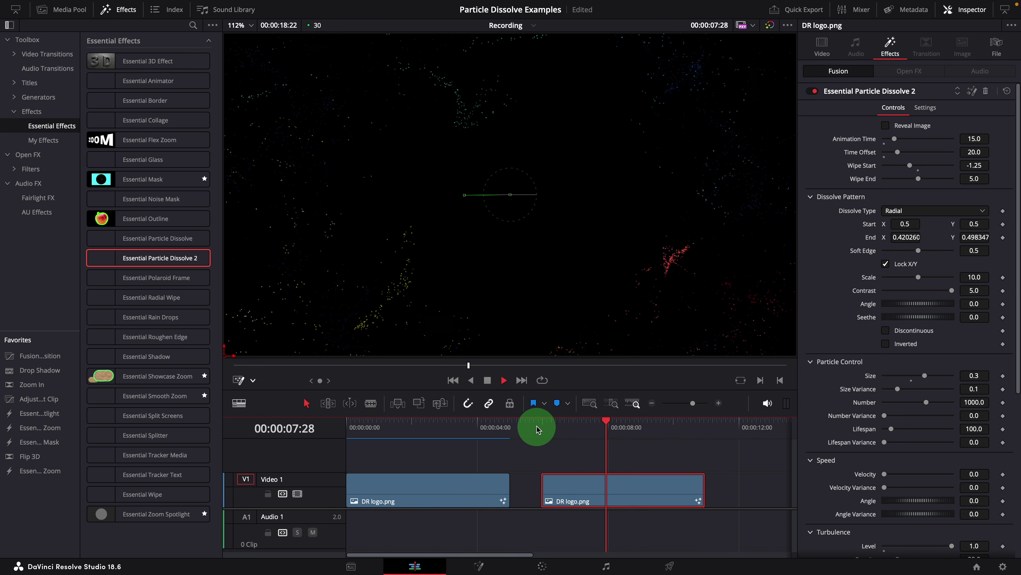
left_click_drag(537, 430, 595, 431)
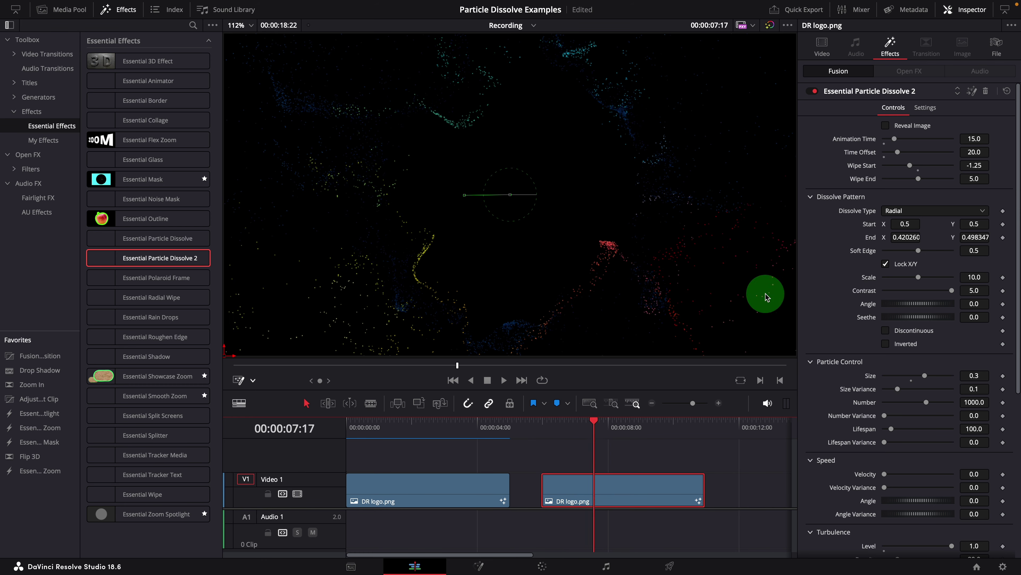
Enter 5000 as the particle Number and play back the denser dissolve
scroll(945, 394, "down", 3)
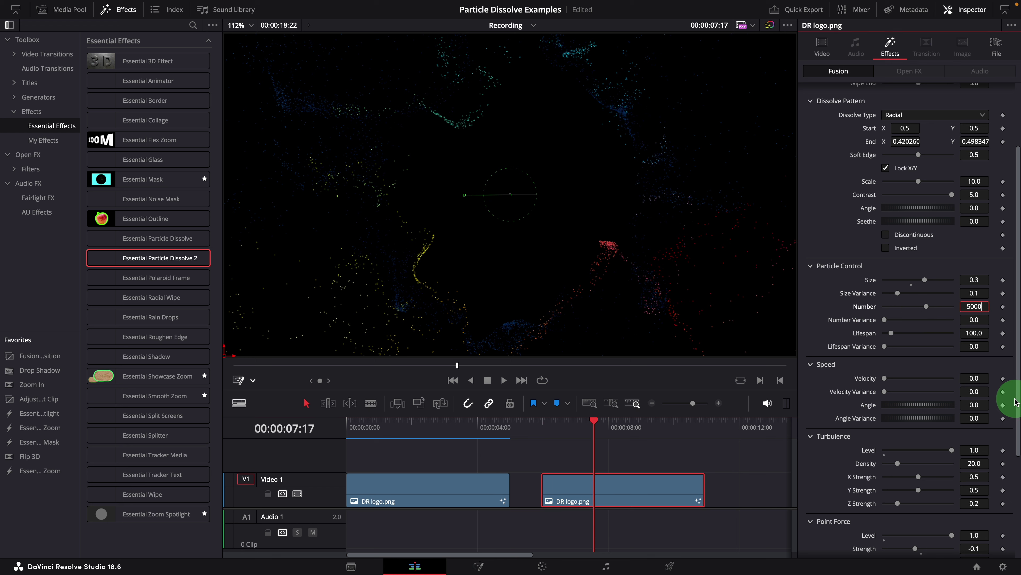
key("Tab")
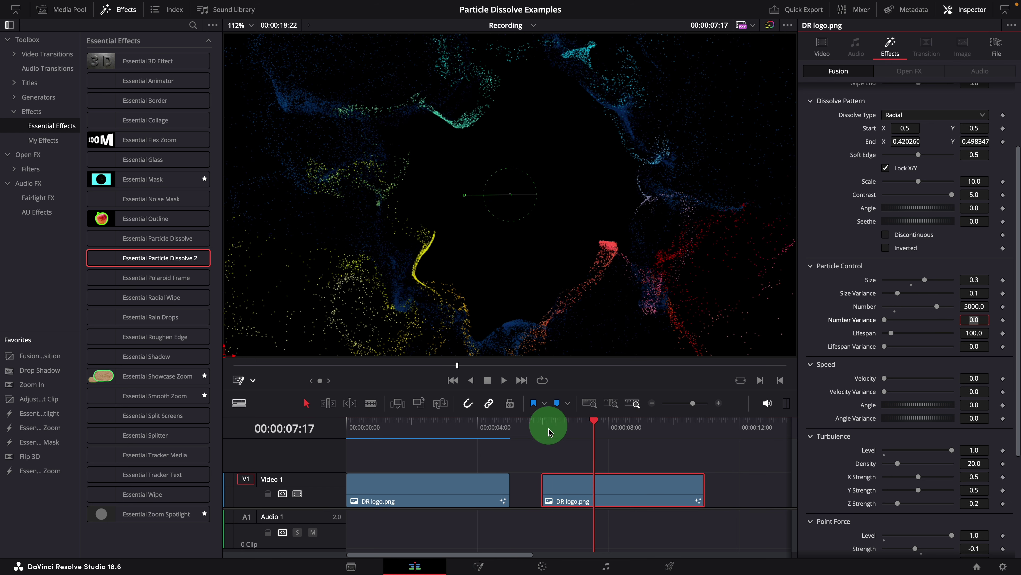
left_click(541, 425)
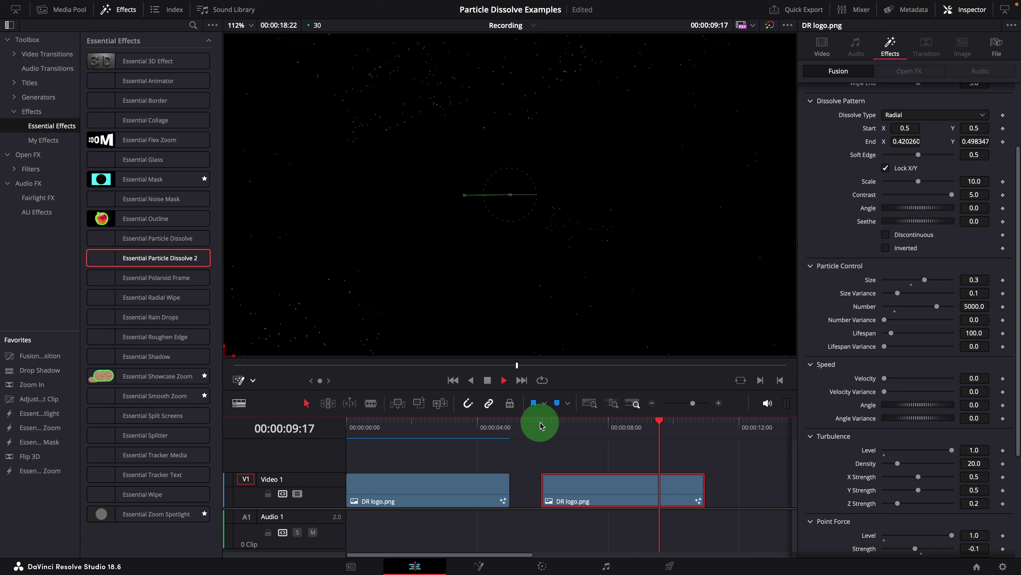
key("space")
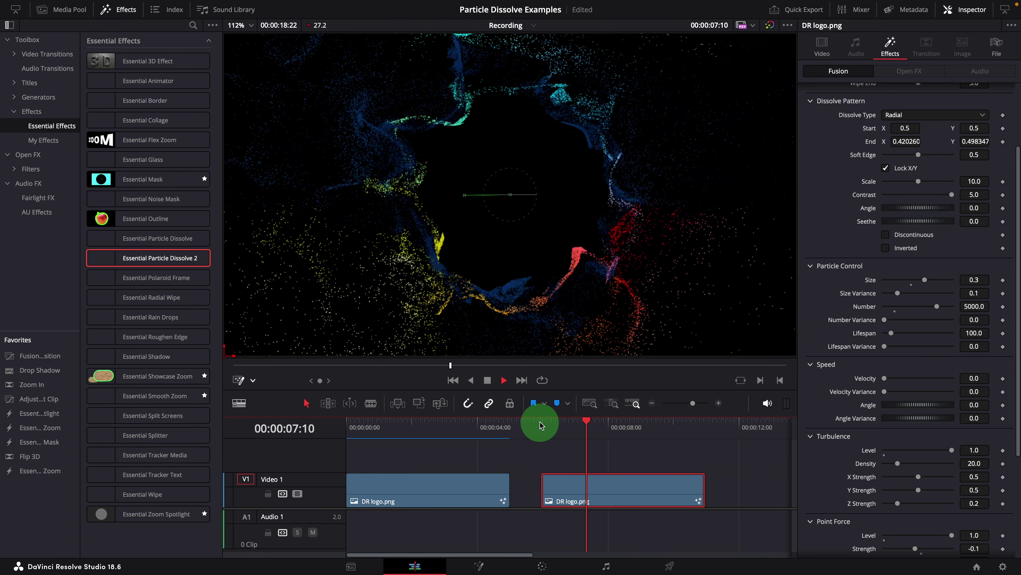
left_click(541, 426)
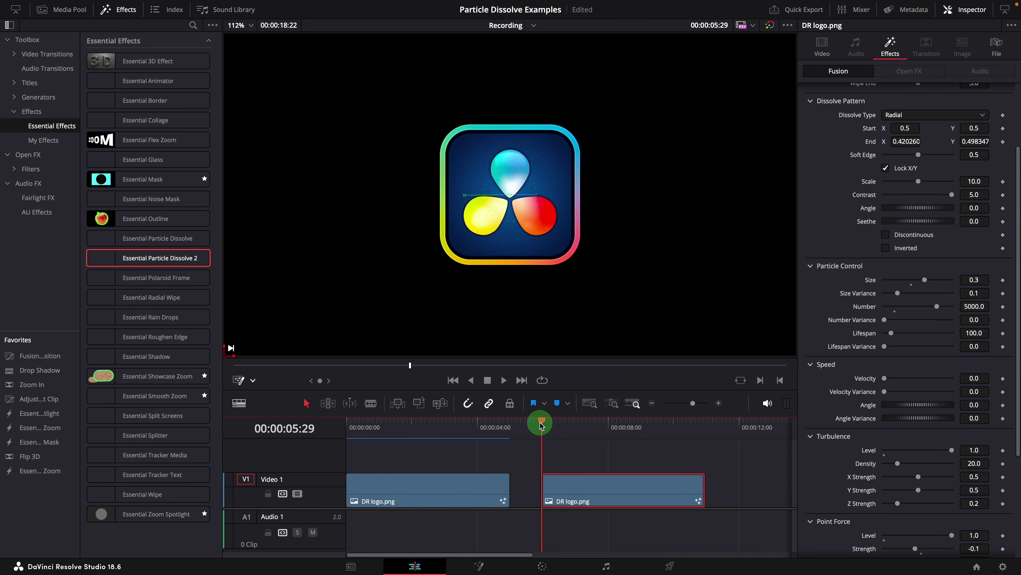